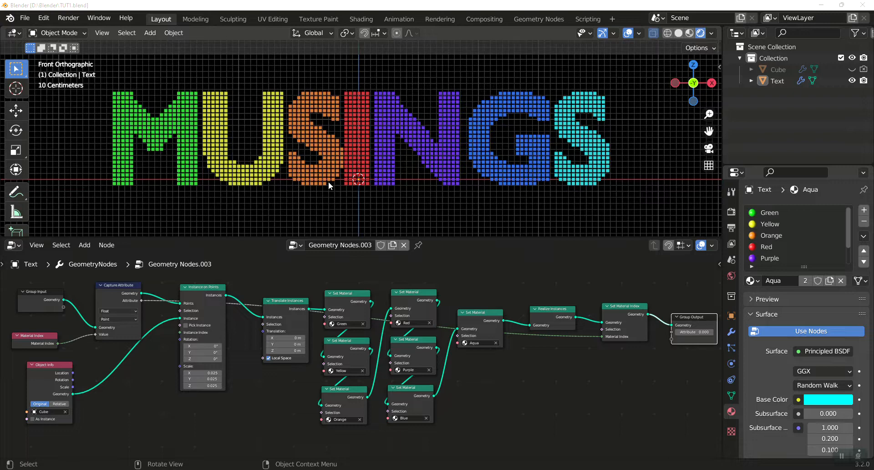
Step: Start a new General file
{"action": "left_click", "coordinate": [23, 20]}
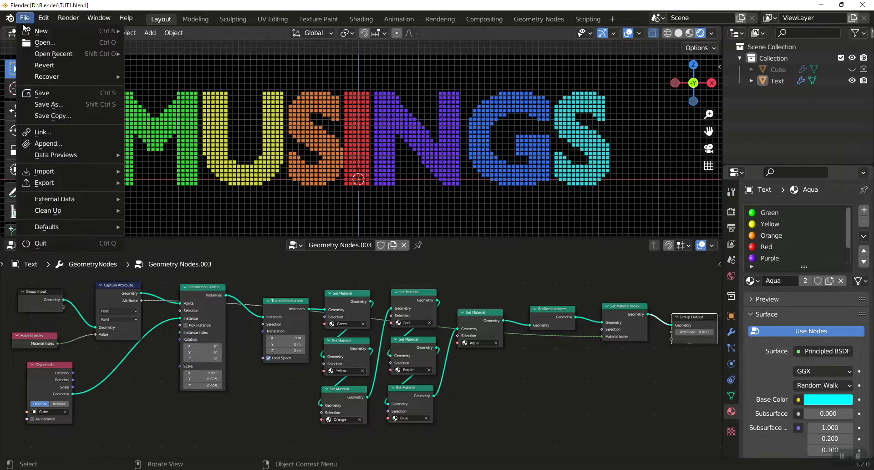
{"action": "mouse_move", "coordinate": [46, 58]}
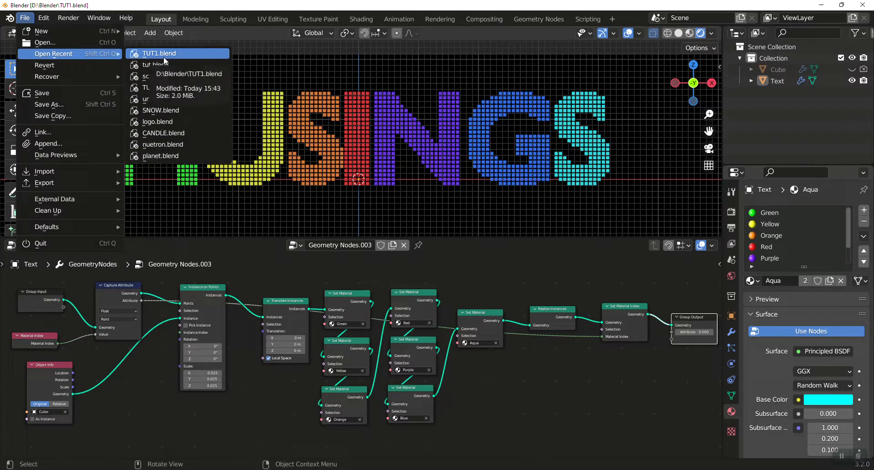
{"action": "mouse_move", "coordinate": [94, 33]}
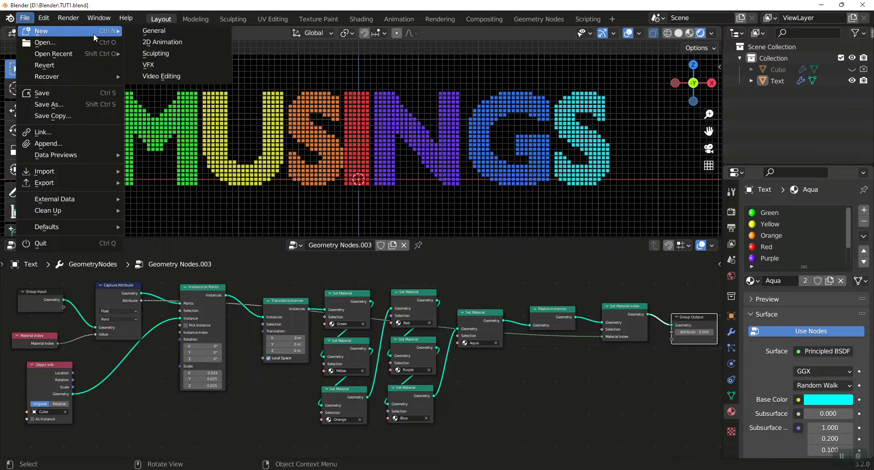
{"action": "left_click", "coordinate": [157, 36]}
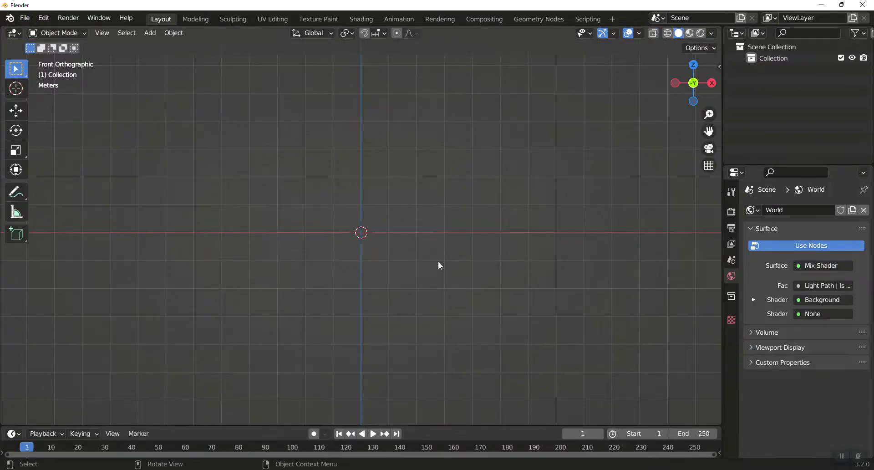
Step: Add a text object at the origin and rotate it 90° about the X axis
{"action": "key", "text": "shift+a"}
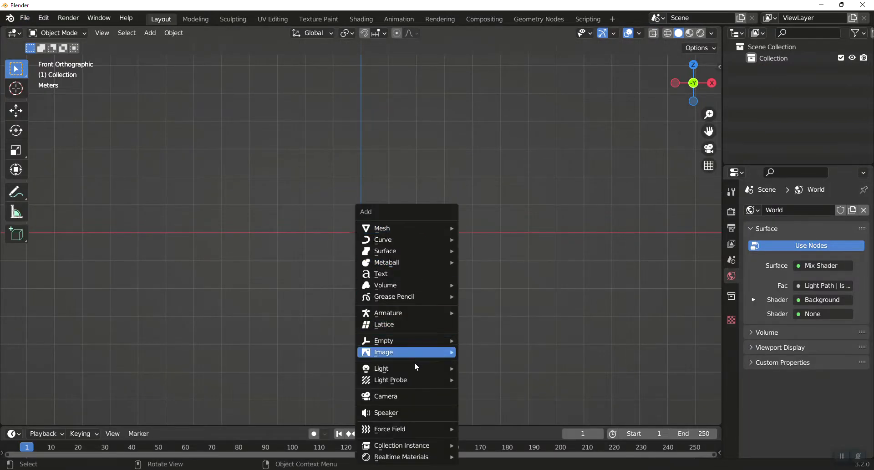
{"action": "left_click", "coordinate": [403, 273]}
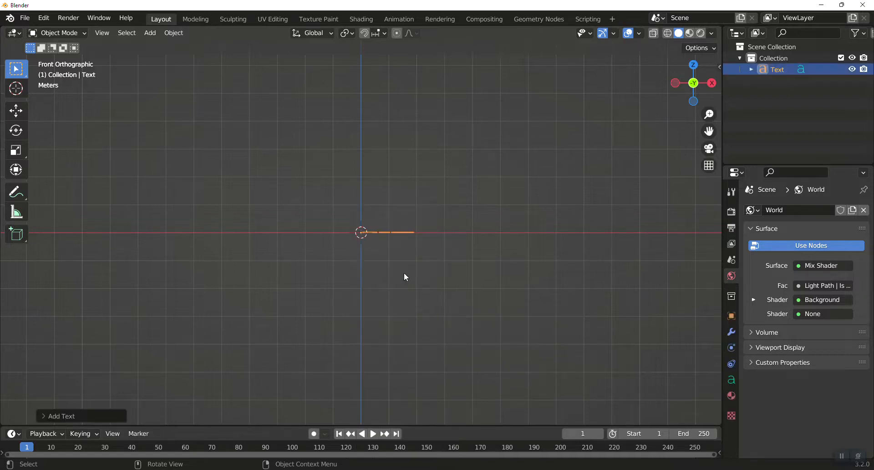
{"action": "type", "text": "rx90"}
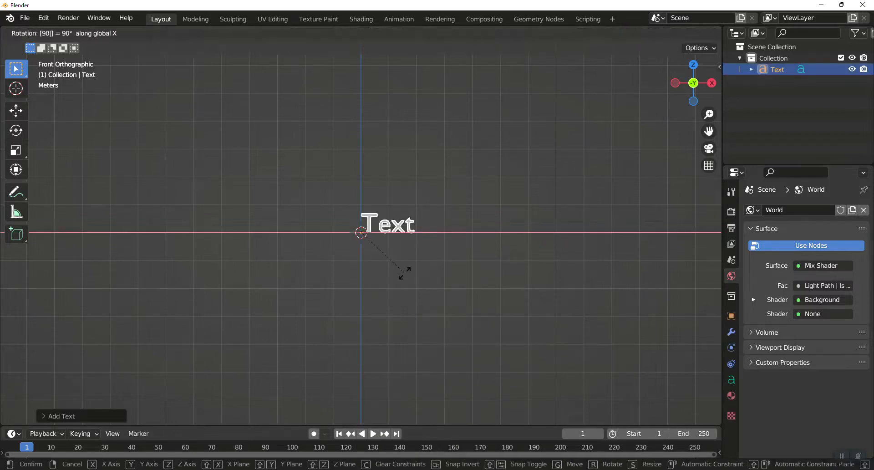
{"action": "key", "text": "Return"}
Step: Replace the text object's default wording with "MUSINGS"
{"action": "key", "text": "Tab"}
{"action": "key", "text": "BackSpace"}
{"action": "key", "text": "BackSpace"}
{"action": "key", "text": "BackSpace"}
{"action": "key", "text": "BackSpace"}
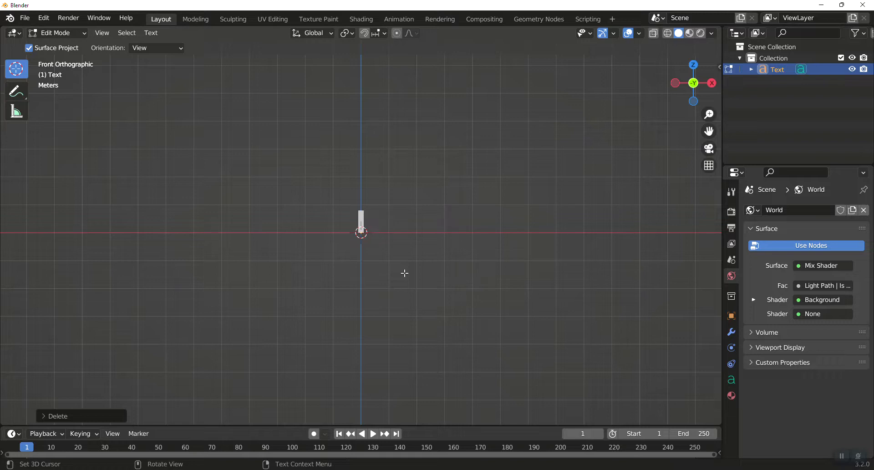
{"action": "type", "text": "MUSIC"}
{"action": "key", "text": "BackSpace"}
{"action": "key", "text": "BackSpace"}
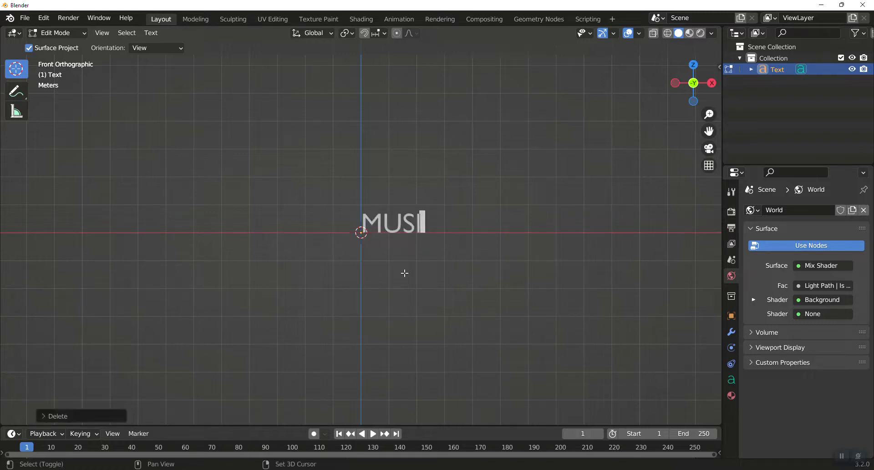
{"action": "type", "text": "INGS"}
{"action": "key", "text": "Tab"}
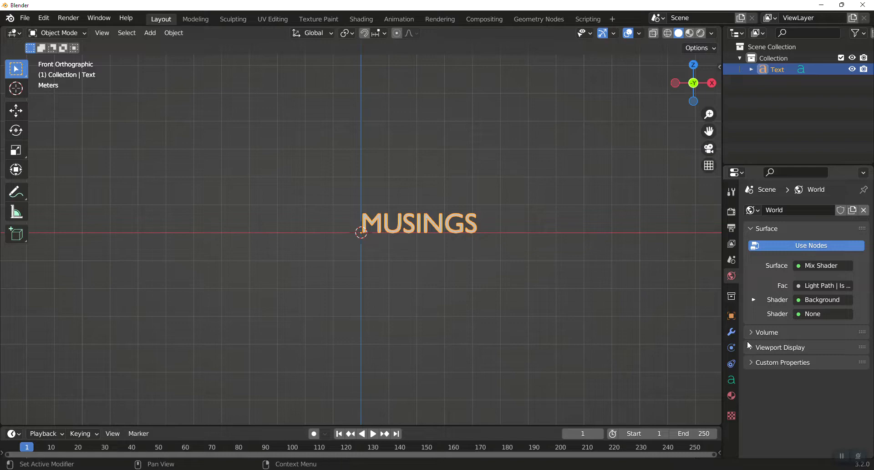
Step: Set the text's horizontal paragraph alignment to Center
{"action": "left_click", "coordinate": [729, 378]}
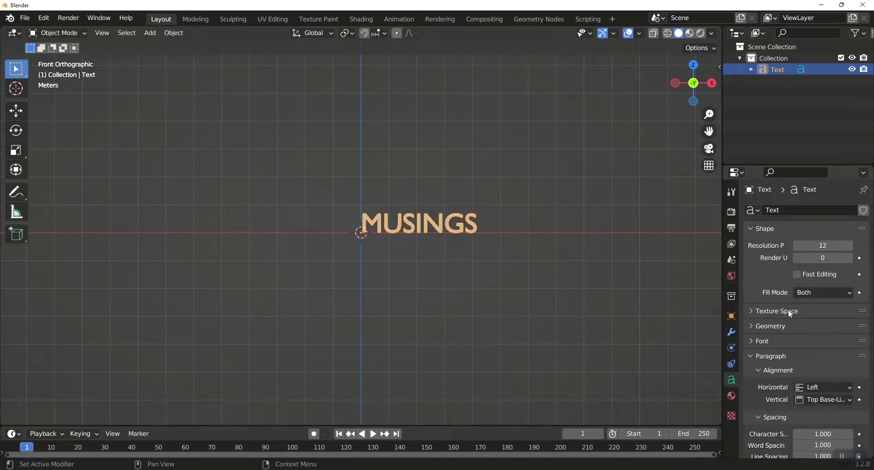
{"action": "scroll", "coordinate": [815, 346], "scroll_direction": "down", "scroll_amount": 3}
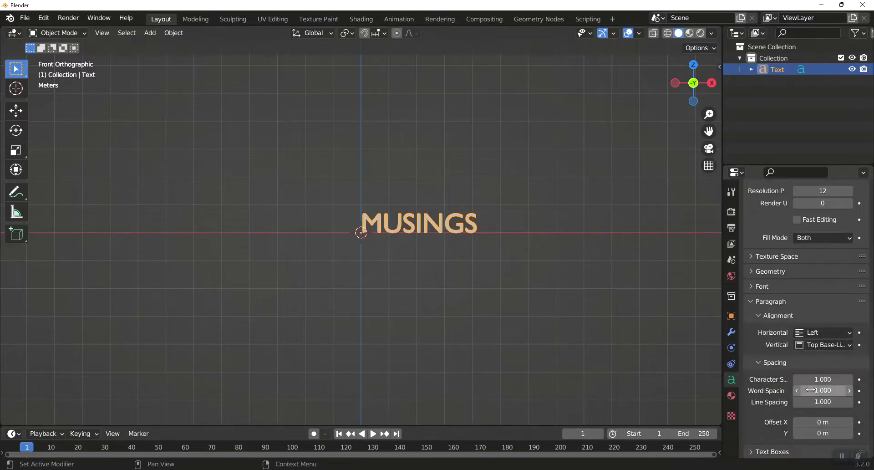
{"action": "left_click", "coordinate": [821, 330]}
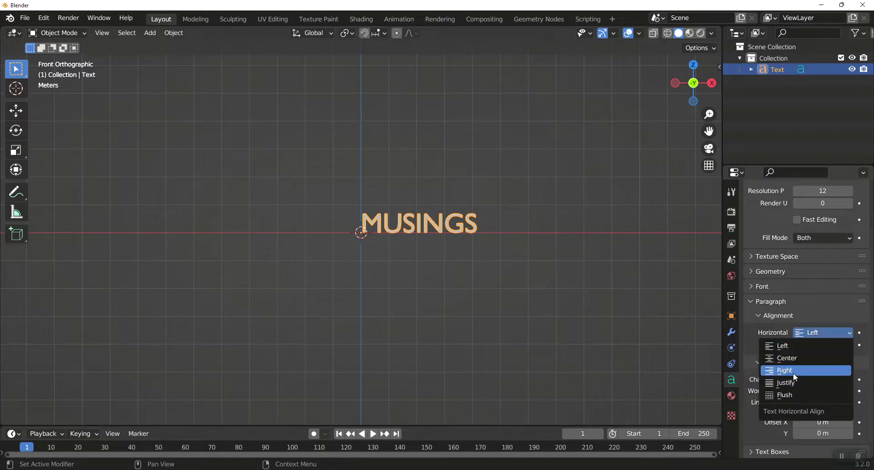
{"action": "left_click", "coordinate": [793, 358]}
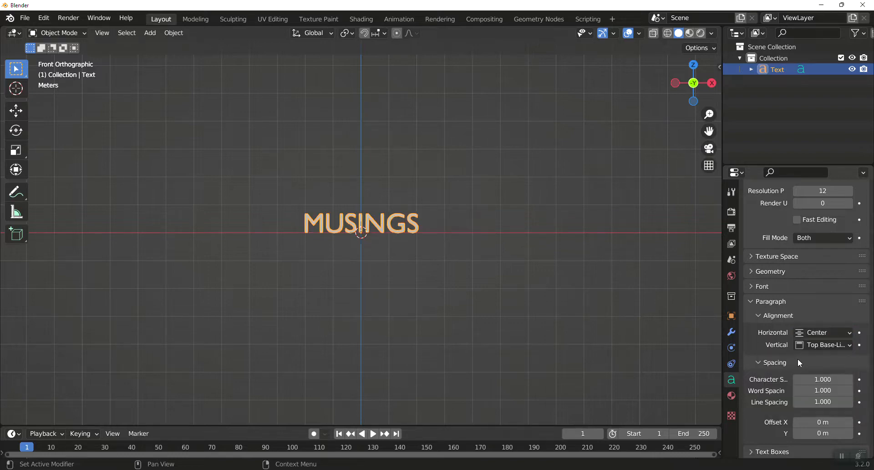
Step: Scale the MUSINGS text up uniformly to about twice its size
{"action": "left_click", "coordinate": [749, 272]}
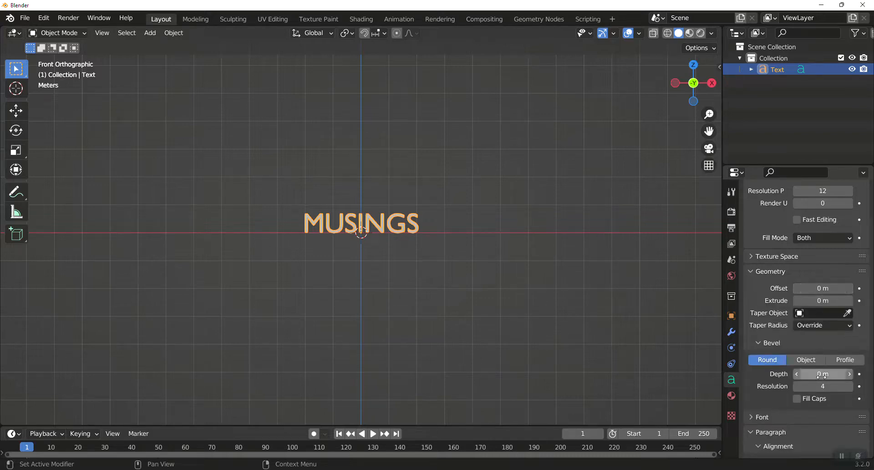
{"action": "left_click", "coordinate": [468, 266]}
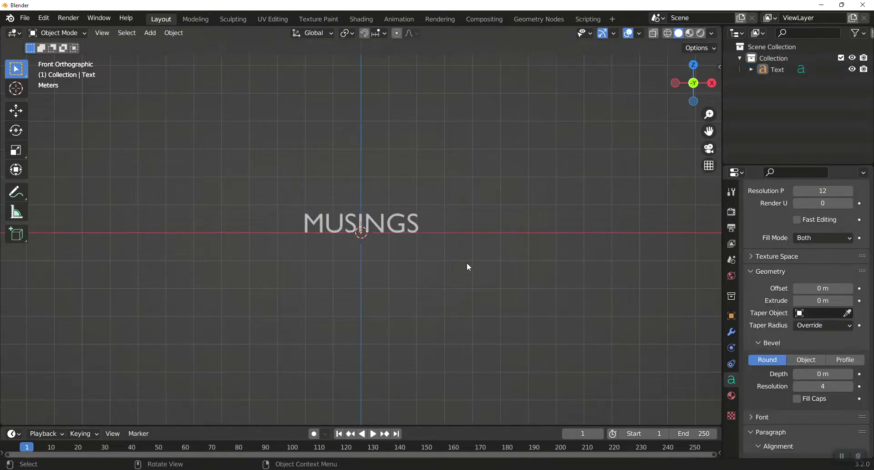
{"action": "left_click", "coordinate": [404, 233]}
{"action": "key", "text": "s"}
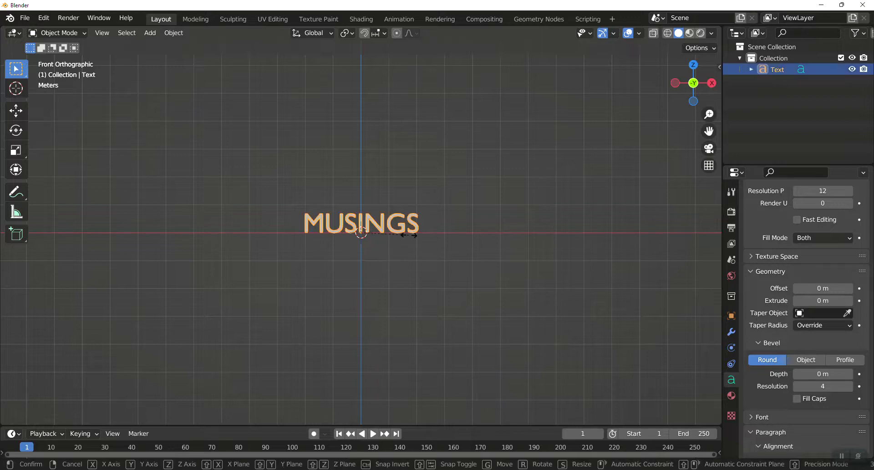
{"action": "left_click", "coordinate": [413, 238]}
Step: Give the text an extrusion of 0.2 m and a round bevel with a depth of 0.025 m
{"action": "left_click", "coordinate": [827, 300]}
{"action": "type", "text": "0.2"}
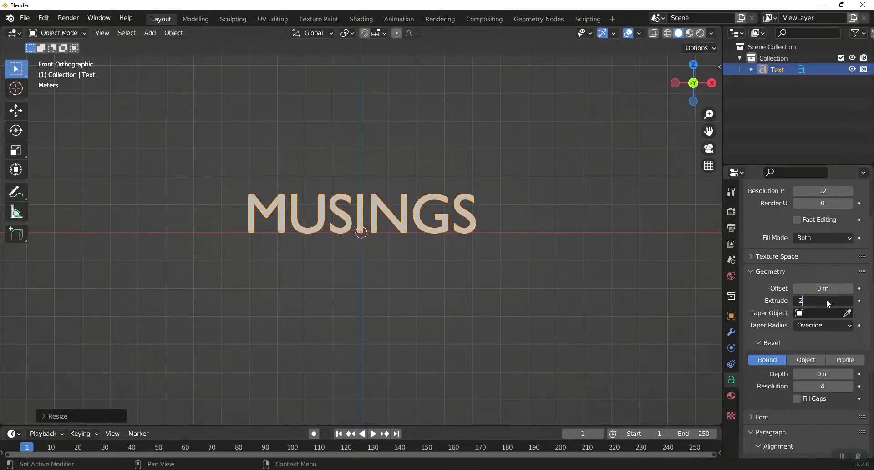
{"action": "key", "text": "Return"}
{"action": "middle_click_drag", "start_coordinate": [424, 295], "coordinate": [404, 340]}
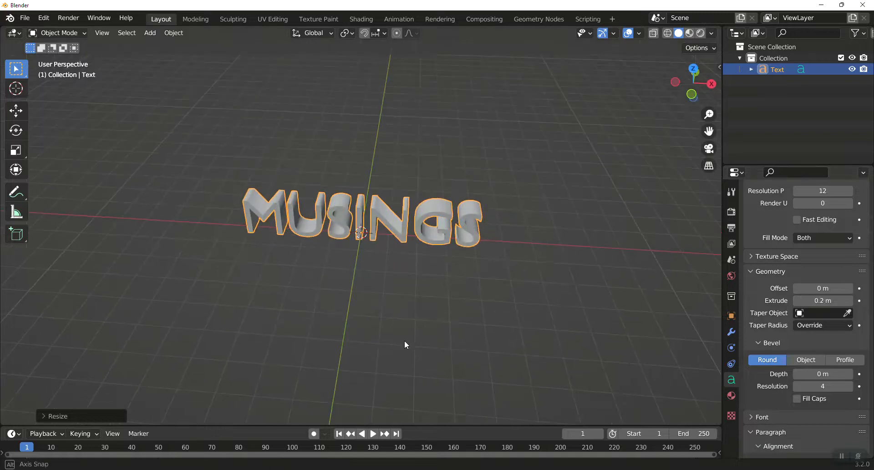
{"action": "left_click", "coordinate": [816, 374]}
{"action": "type", "text": "0.025"}
{"action": "key", "text": "Return"}
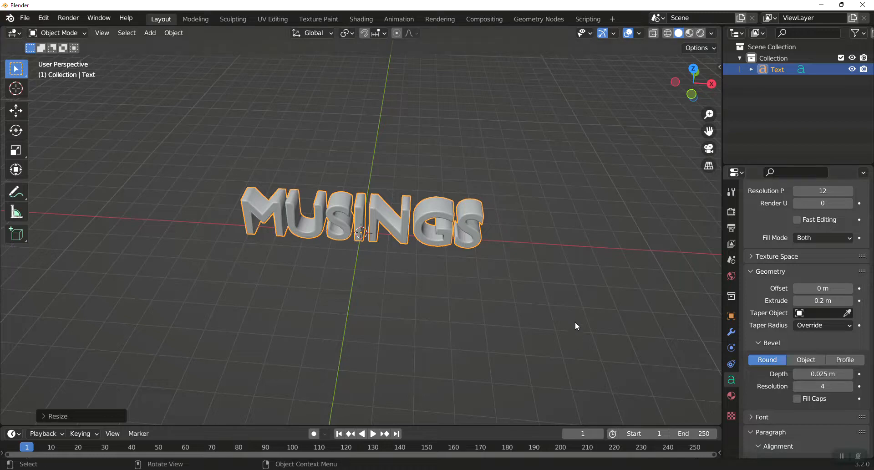
{"action": "middle_click_drag", "start_coordinate": [575, 321], "coordinate": [586, 256]}
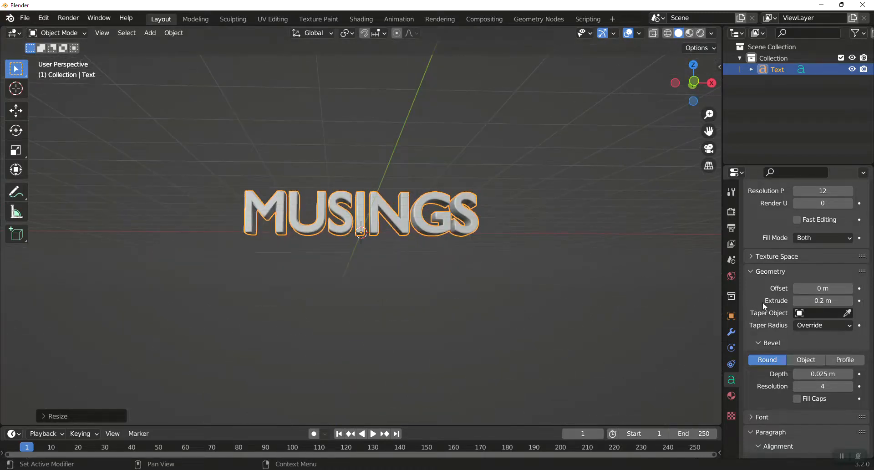
Step: Convert the MUSINGS text object to a mesh, working from the front view
{"action": "key", "text": "KP_1"}
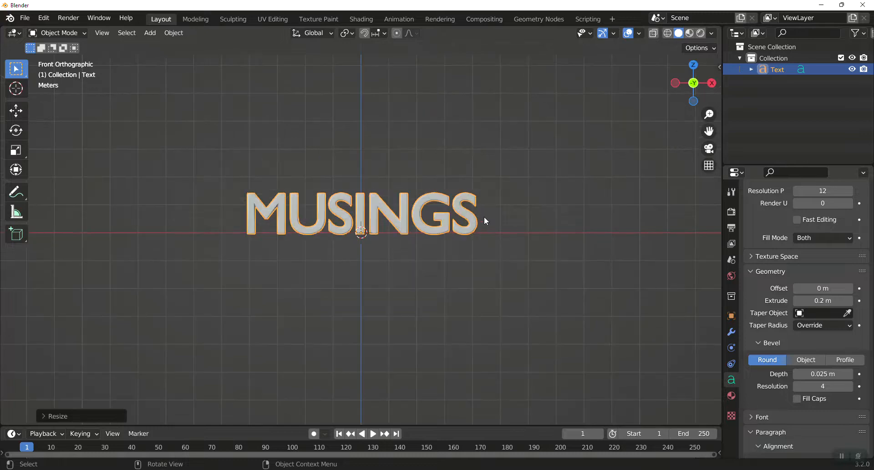
{"action": "right_click", "coordinate": [438, 219]}
{"action": "mouse_move", "coordinate": [439, 217]}
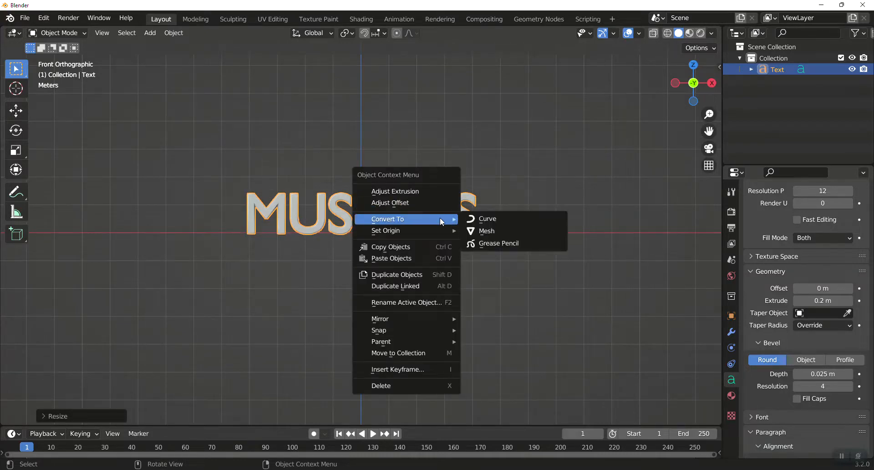
{"action": "left_click", "coordinate": [490, 229]}
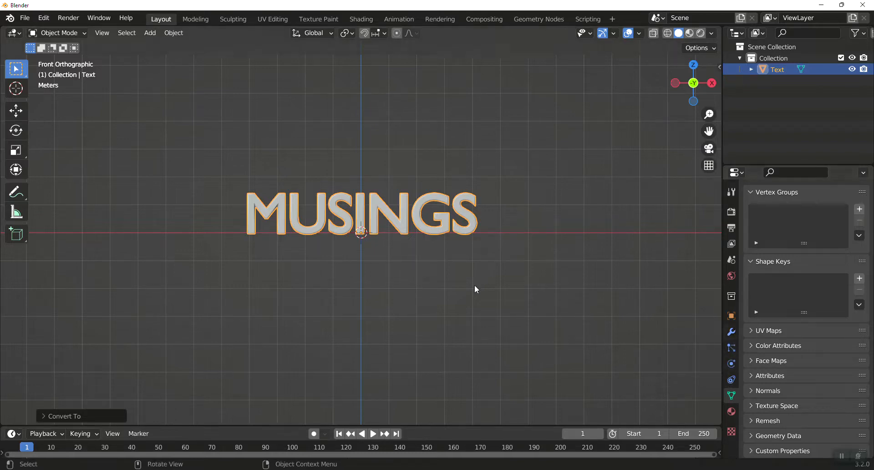
{"action": "key", "text": "Tab"}
{"action": "key", "text": "Tab"}
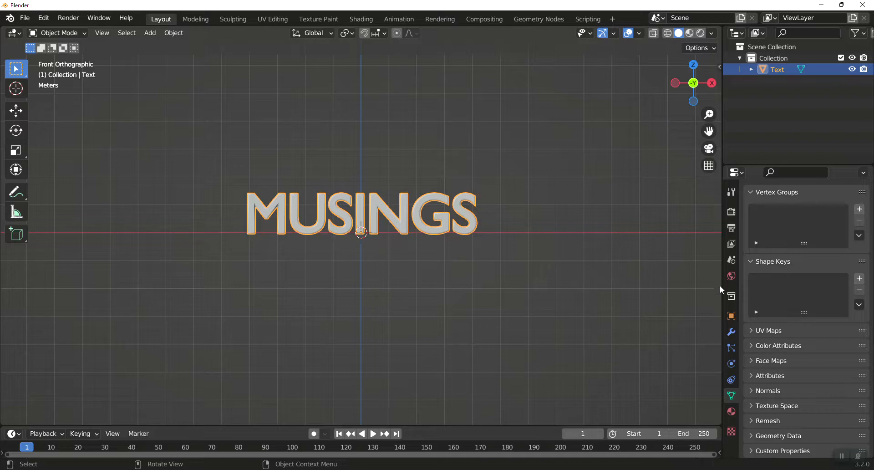
Step: Add a Remesh modifier in Blocks mode with an octree depth of 7 to the text mesh and apply it
{"action": "left_click", "coordinate": [731, 332]}
{"action": "left_click", "coordinate": [795, 210]}
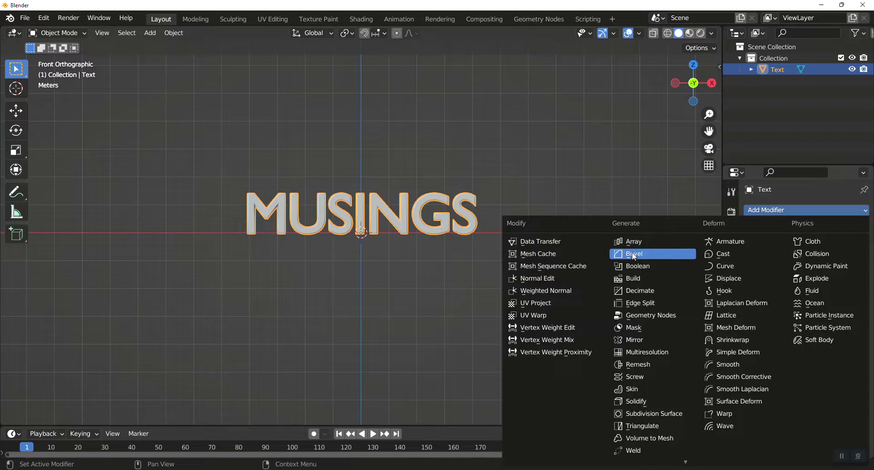
{"action": "left_click", "coordinate": [651, 363]}
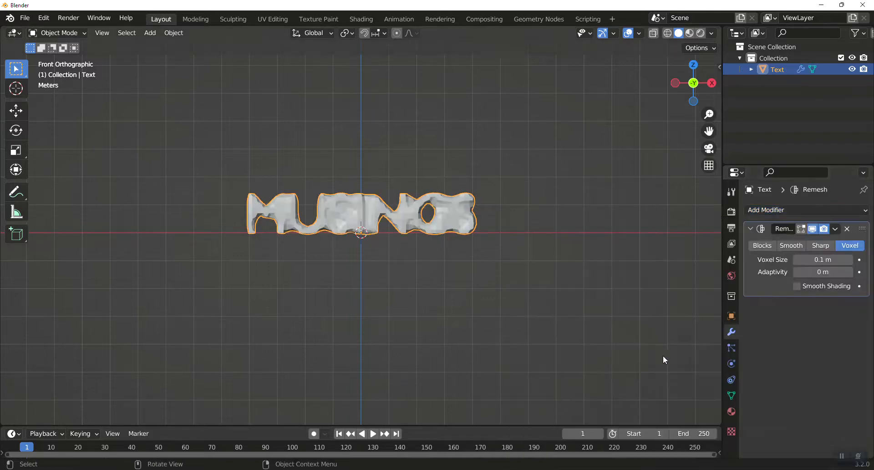
{"action": "left_click", "coordinate": [761, 245]}
{"action": "left_click", "coordinate": [796, 285]}
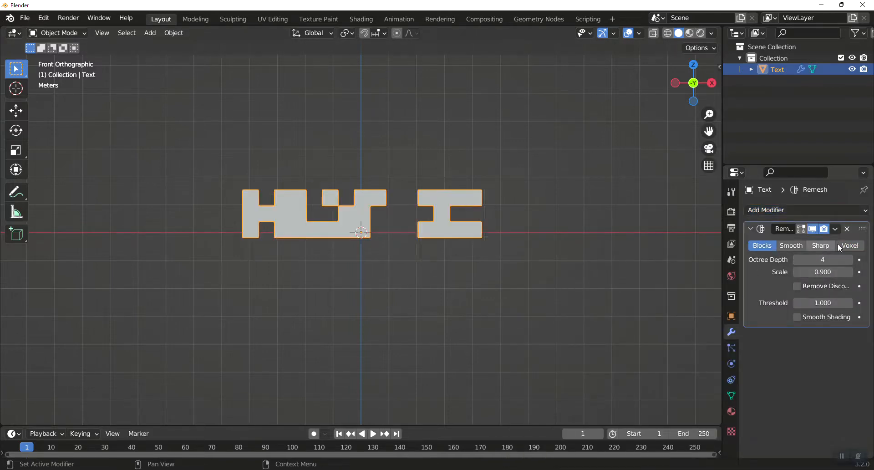
{"action": "left_click_drag", "start_coordinate": [827, 254], "coordinate": [825, 257]}
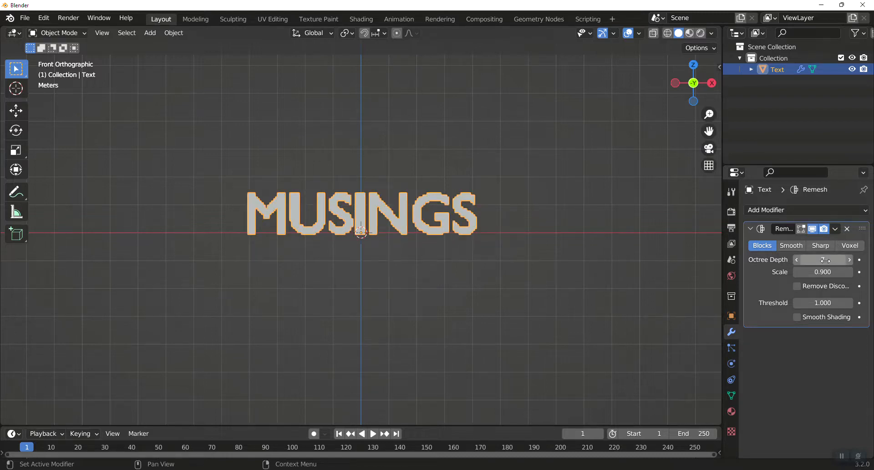
{"action": "left_click", "coordinate": [835, 229]}
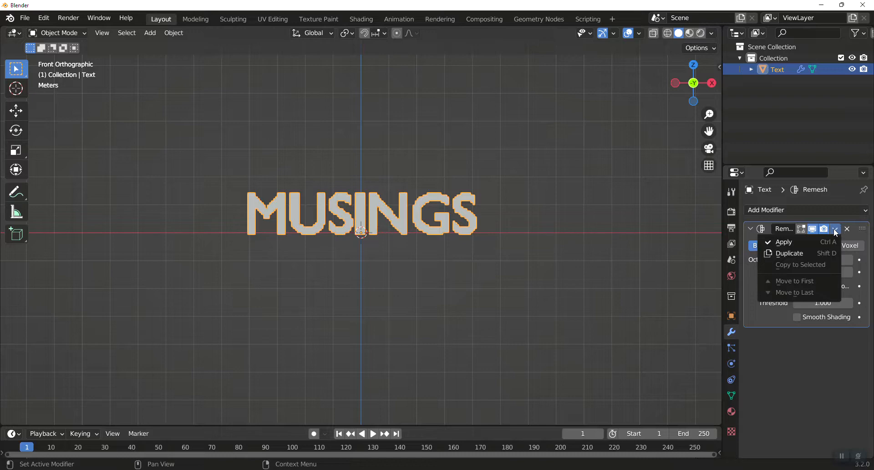
{"action": "left_click", "coordinate": [799, 244]}
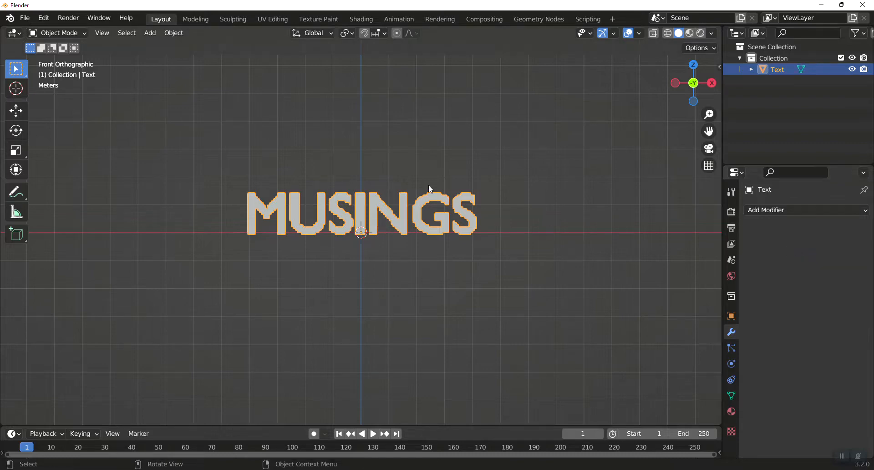
Step: Apply all transforms to the text mesh
{"action": "left_click", "coordinate": [173, 33]}
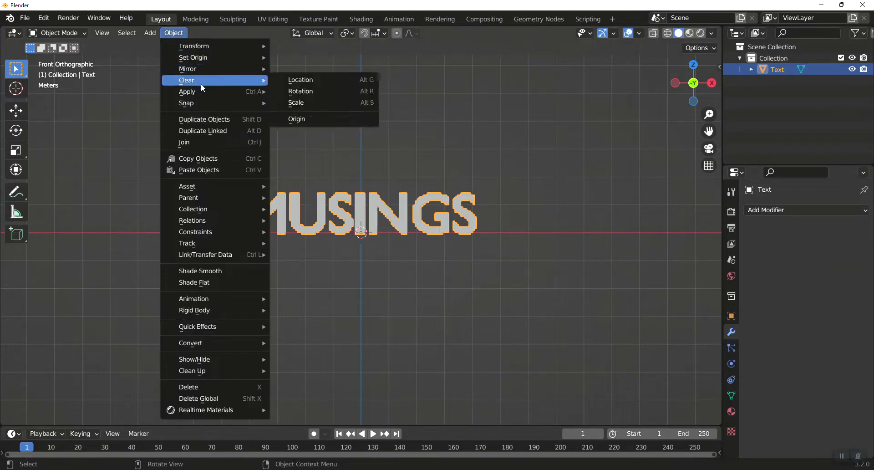
{"action": "mouse_move", "coordinate": [199, 93]}
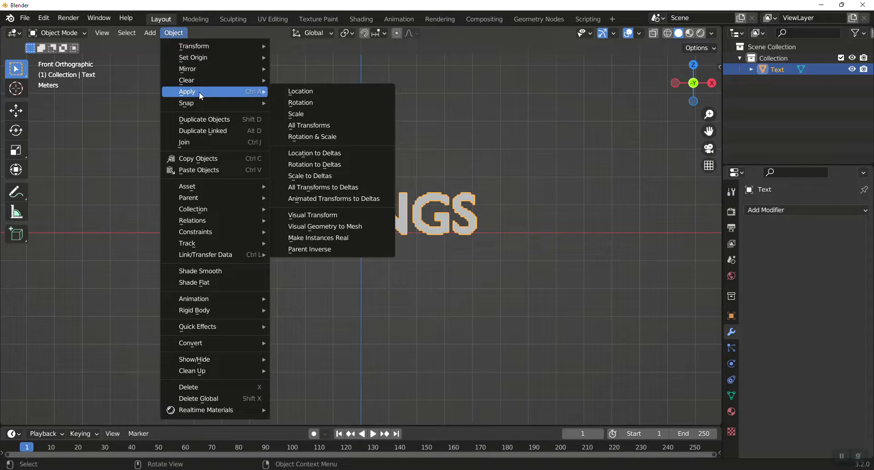
{"action": "left_click", "coordinate": [299, 122]}
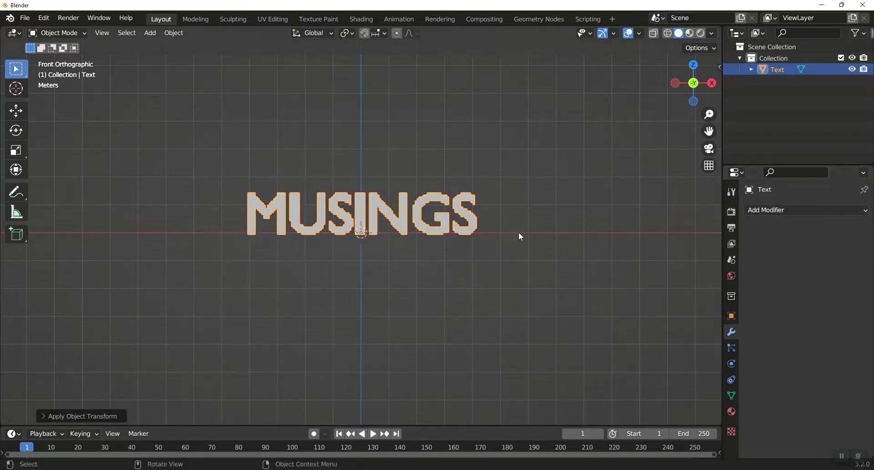
Step: Add two material slots to the text mesh and create a green material (hue 0.333, saturation 1) in the first slot
{"action": "left_click", "coordinate": [733, 410]}
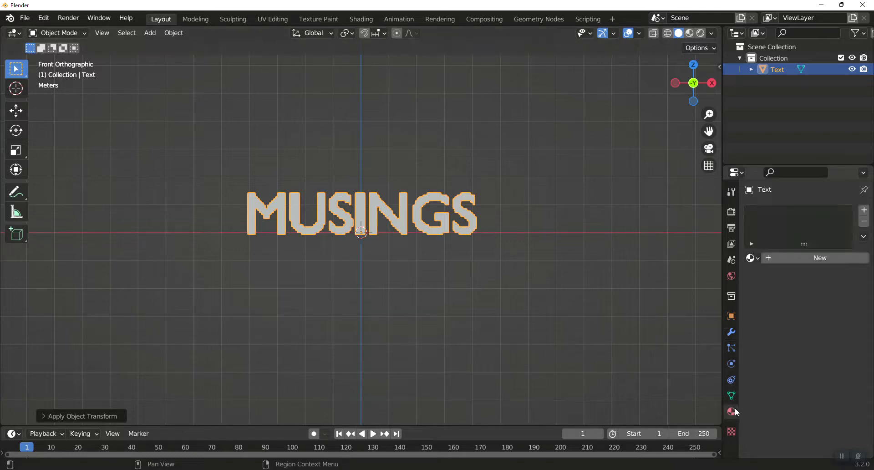
{"action": "left_click", "coordinate": [863, 211]}
{"action": "left_click", "coordinate": [863, 210]}
{"action": "left_click", "coordinate": [780, 215]}
{"action": "left_click", "coordinate": [791, 280]}
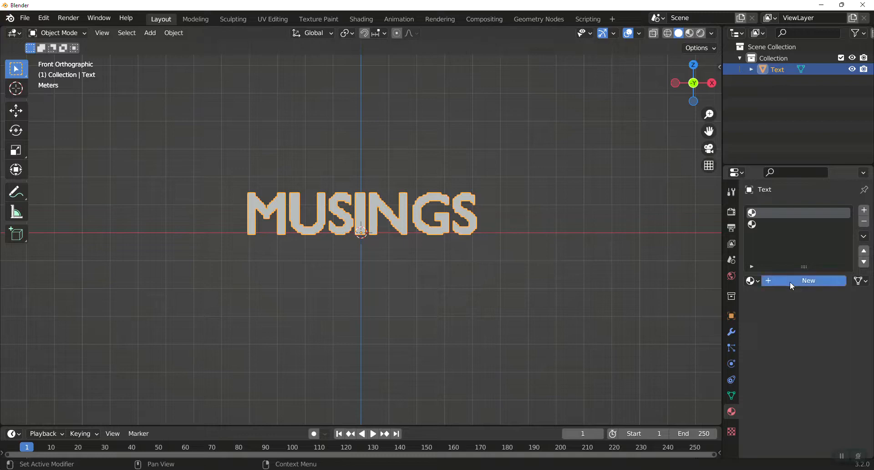
{"action": "left_click", "coordinate": [830, 405]}
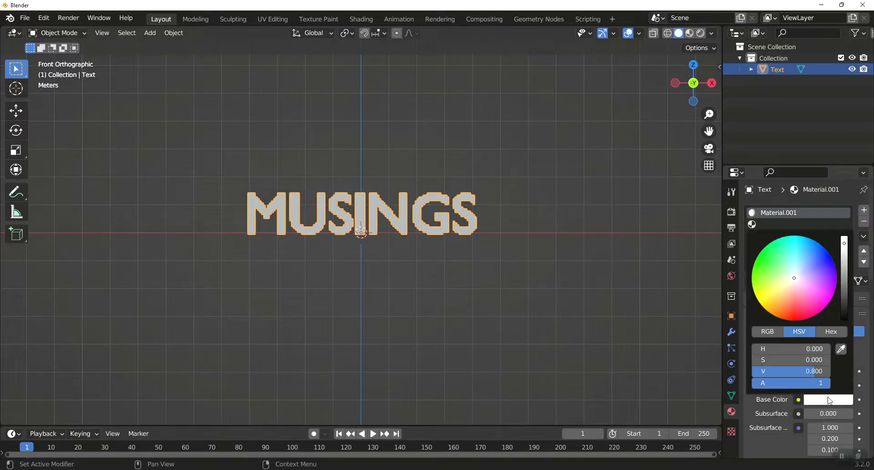
{"action": "left_click_drag", "start_coordinate": [790, 275], "coordinate": [757, 257]}
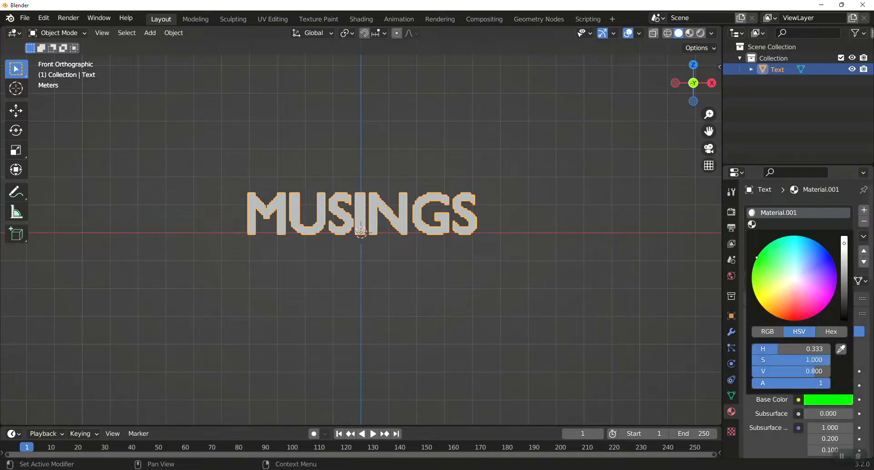
{"action": "left_click", "coordinate": [650, 267]}
Step: Create a new material in the second slot and give it a saturated blue base color
{"action": "left_click", "coordinate": [760, 224]}
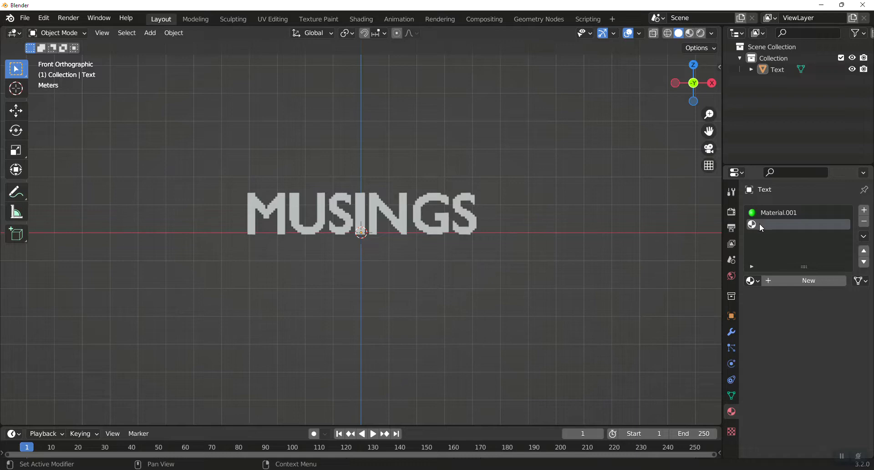
{"action": "left_click", "coordinate": [801, 280]}
{"action": "left_click", "coordinate": [823, 401]}
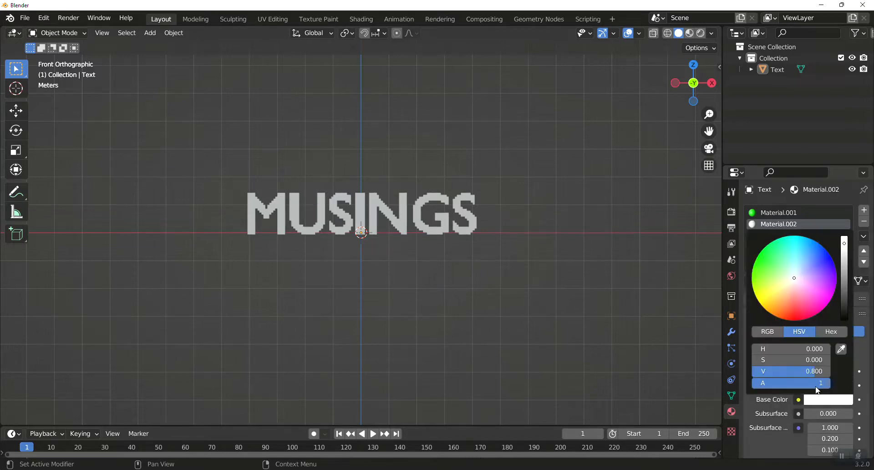
{"action": "left_click_drag", "start_coordinate": [819, 269], "coordinate": [829, 263]}
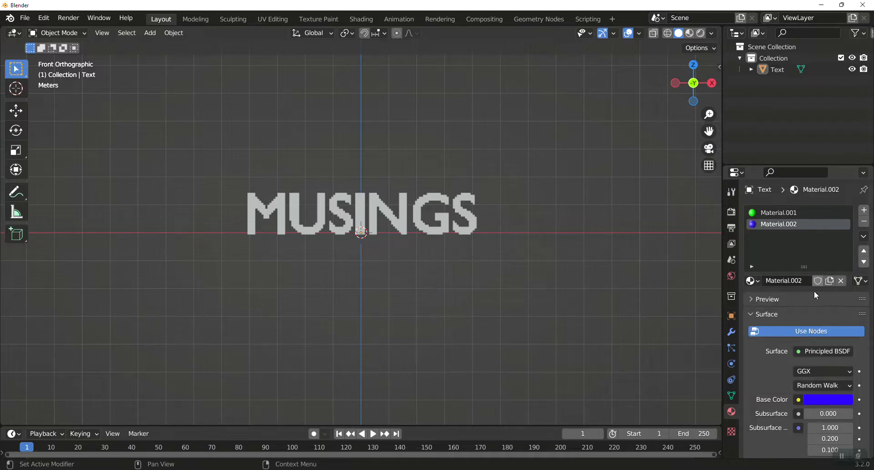
Step: In Edit Mode with X-ray on, select the letters MUSI through the mesh and assign the blue material to them
{"action": "left_click", "coordinate": [309, 199]}
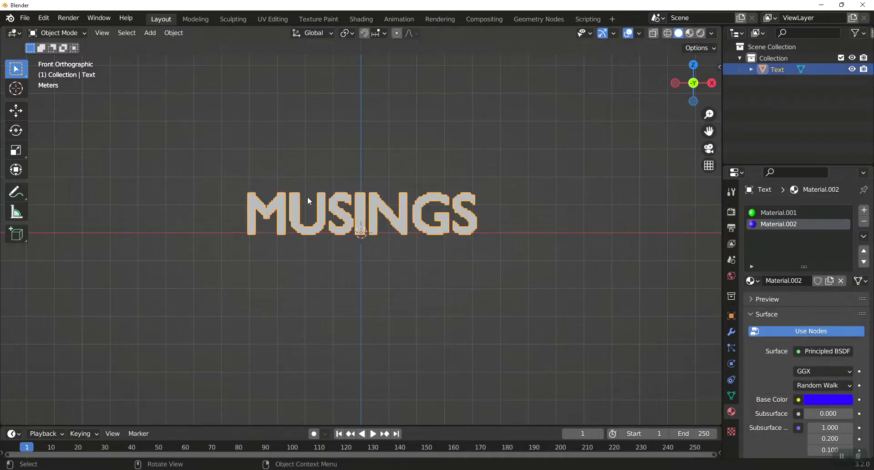
{"action": "key", "text": "Tab"}
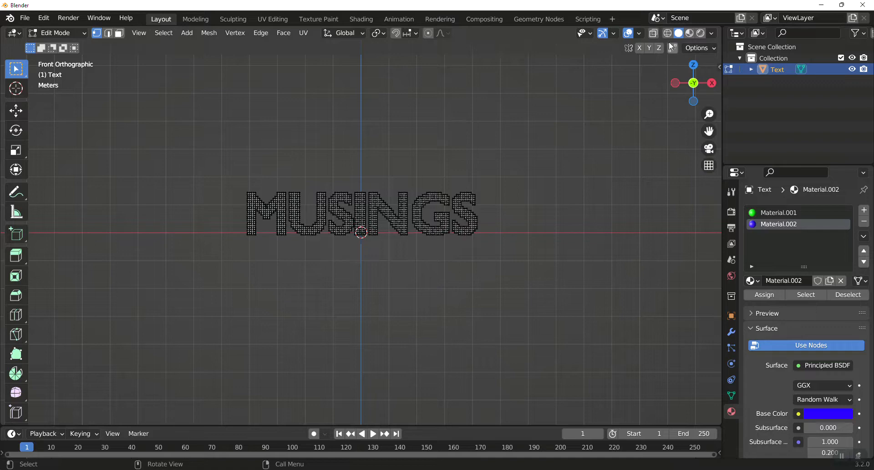
{"action": "left_click", "coordinate": [653, 33]}
{"action": "left_click_drag", "start_coordinate": [220, 167], "coordinate": [366, 255]}
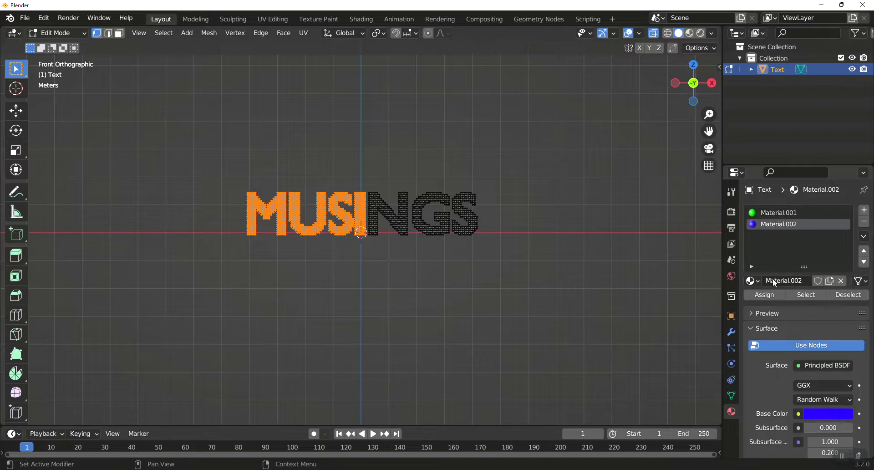
{"action": "left_click", "coordinate": [762, 295]}
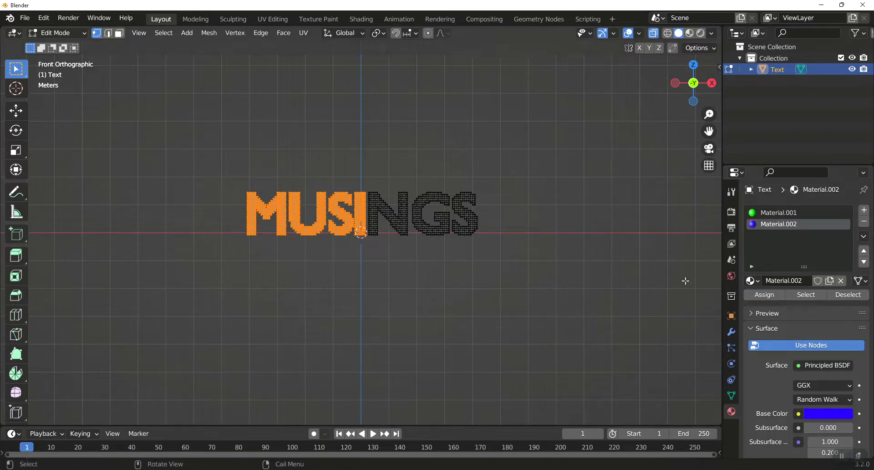
Step: Assign the green material to the letters NGS, switch the viewport to rendered shading, and return to Object Mode
{"action": "left_click", "coordinate": [364, 161]}
{"action": "left_click_drag", "start_coordinate": [369, 161], "coordinate": [501, 265]}
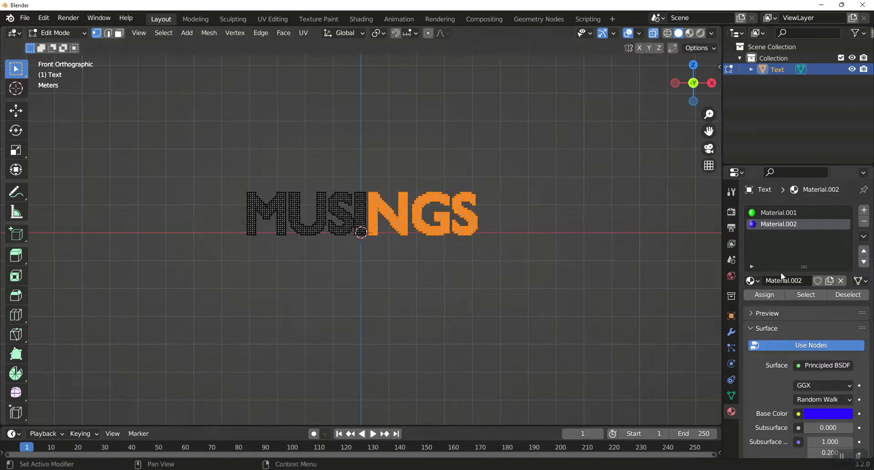
{"action": "left_click", "coordinate": [777, 213]}
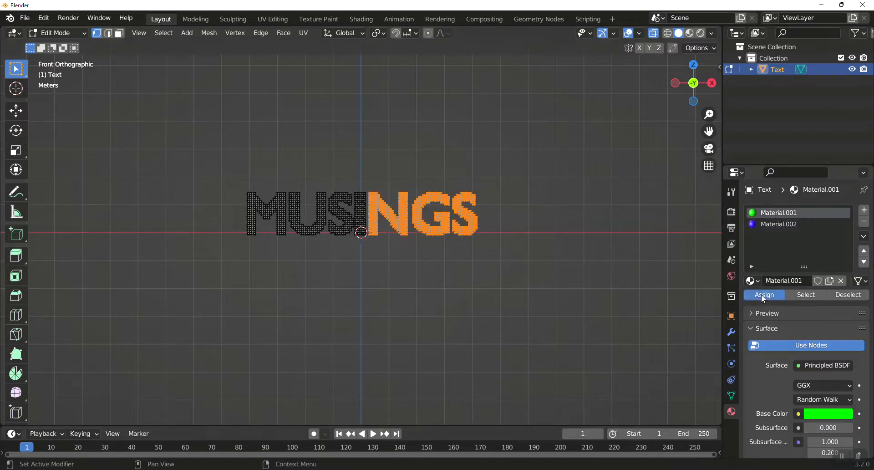
{"action": "left_click", "coordinate": [700, 33]}
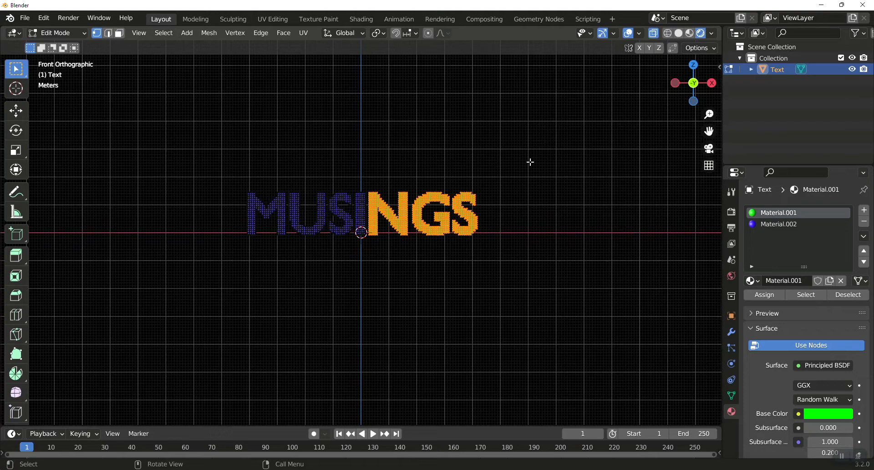
{"action": "key", "text": "Tab"}
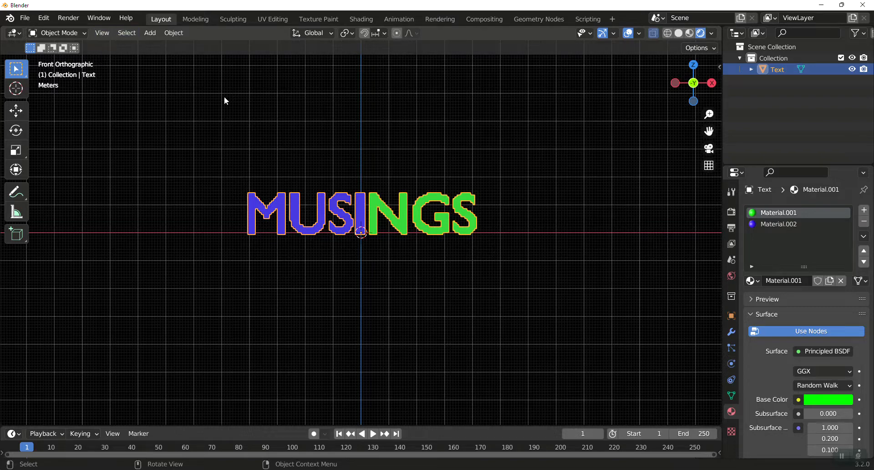
Step: Enlarge the timeline area and change it to a Geometry Node Editor
{"action": "left_click_drag", "start_coordinate": [434, 425], "coordinate": [436, 241]}
{"action": "left_click", "coordinate": [14, 248]}
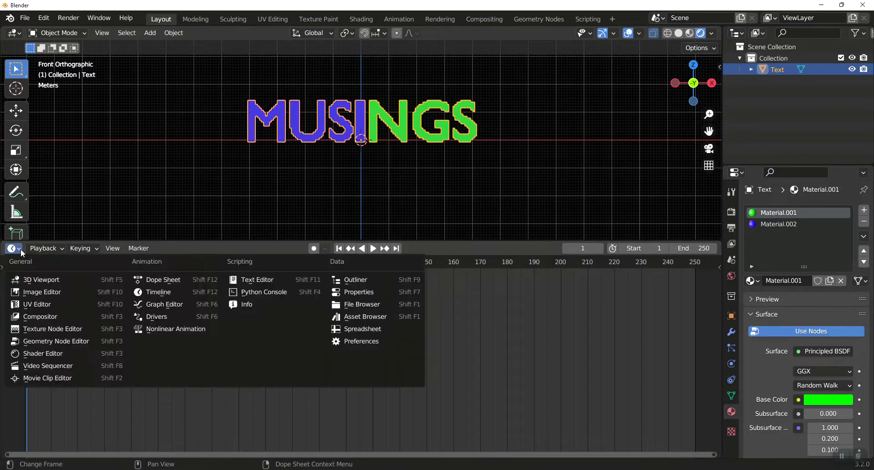
{"action": "left_click", "coordinate": [43, 341]}
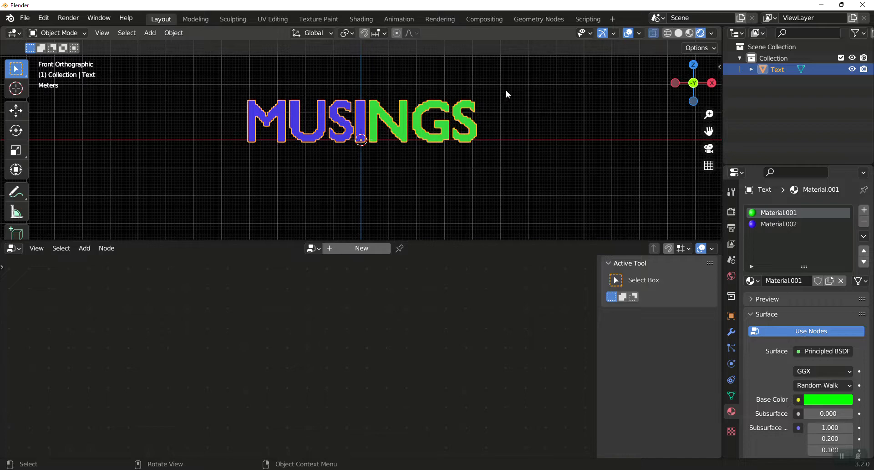
{"action": "key", "text": "shift+a"}
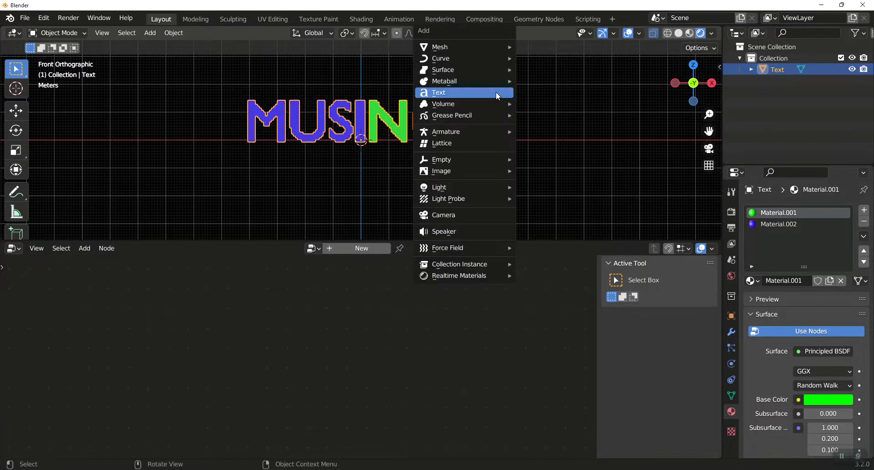
{"action": "mouse_move", "coordinate": [485, 45]}
{"action": "left_click", "coordinate": [533, 46]}
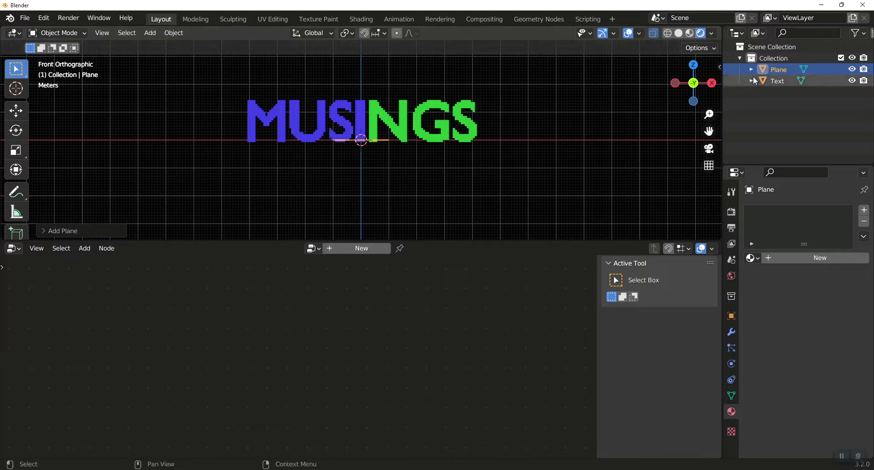
{"action": "key", "text": "Delete"}
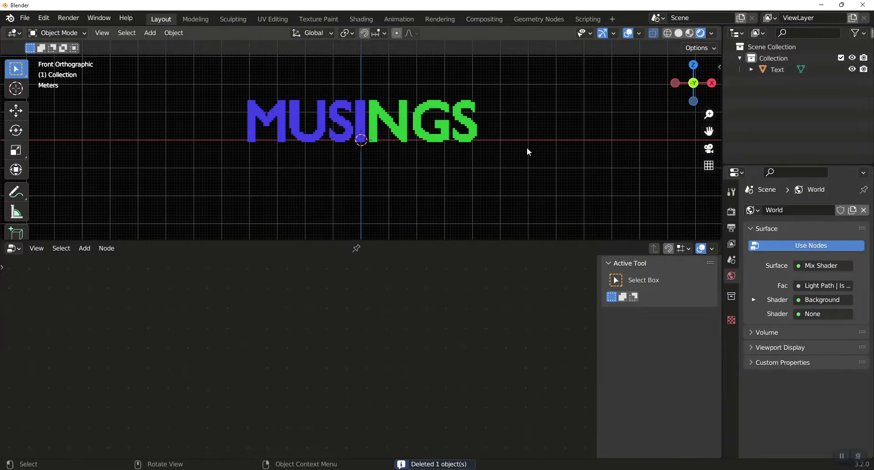
Step: Add a cube mesh at the origin and hide it from both the viewport and renders
{"action": "key", "text": "shift+a"}
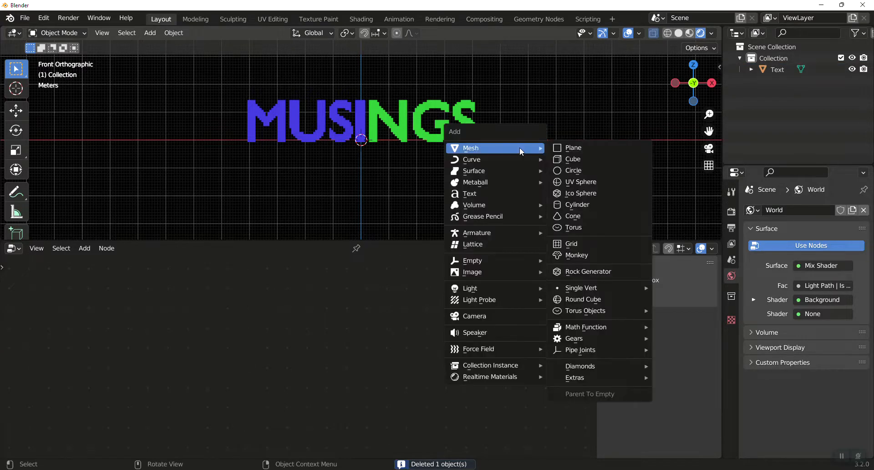
{"action": "mouse_move", "coordinate": [508, 148]}
{"action": "left_click", "coordinate": [574, 160]}
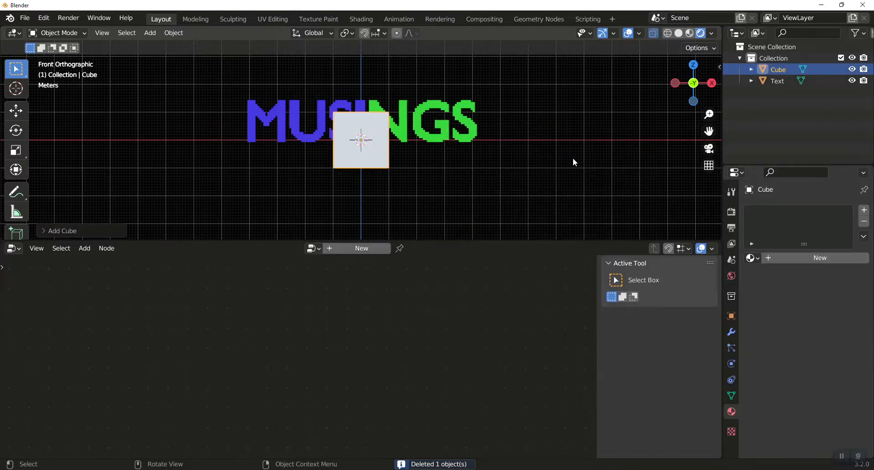
{"action": "left_click", "coordinate": [851, 69]}
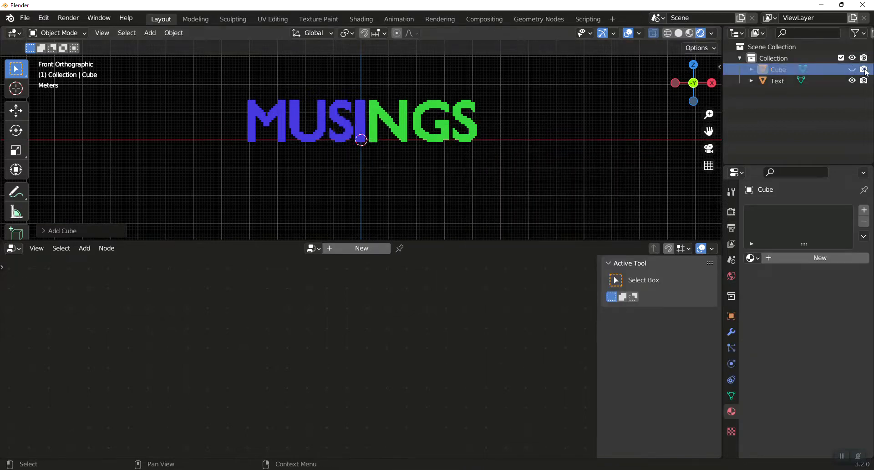
Step: Unlink the node tree mistakenly created on the cube and create a new geometry node tree on the MUSINGS text object
{"action": "left_click", "coordinate": [364, 247]}
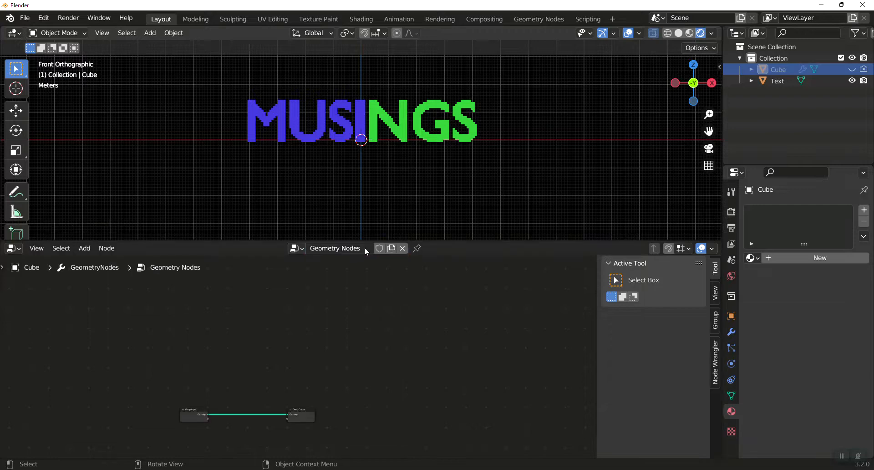
{"action": "left_click", "coordinate": [403, 248]}
{"action": "left_click", "coordinate": [401, 133]}
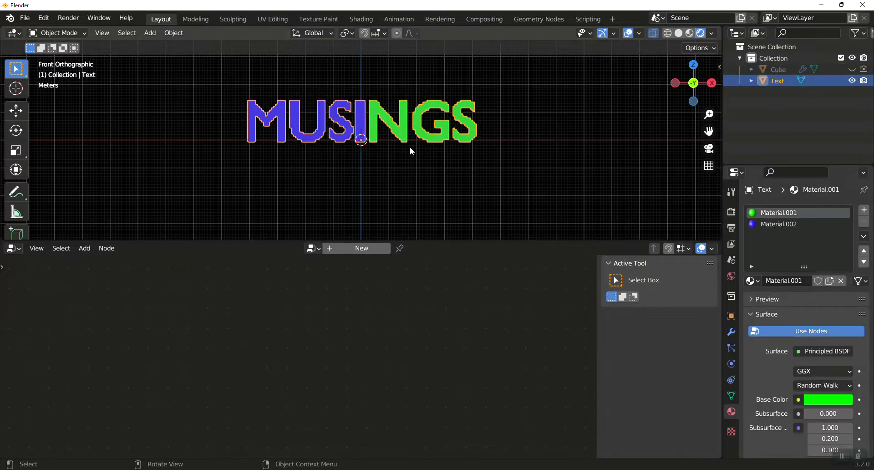
{"action": "left_click", "coordinate": [361, 248]}
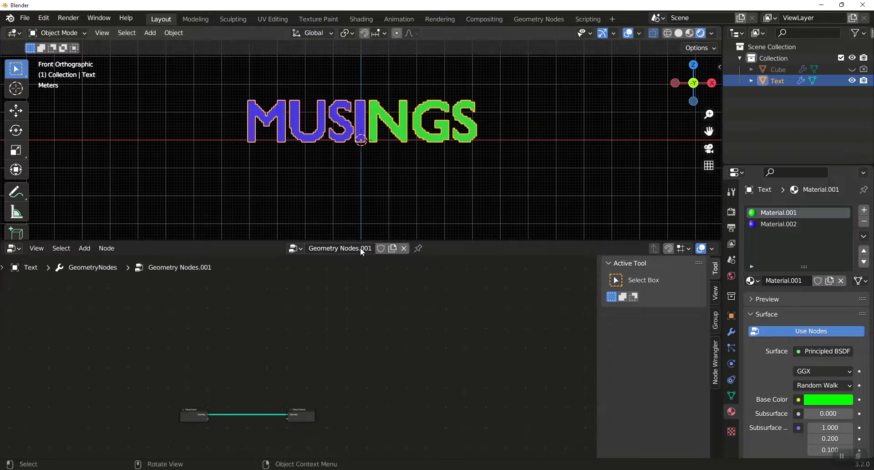
Step: Insert an Instance on Points node into the link between the Group Input and Group Output nodes
{"action": "left_click", "coordinate": [305, 411]}
{"action": "middle_click_drag", "start_coordinate": [305, 426], "coordinate": [302, 368]}
{"action": "left_click_drag", "start_coordinate": [127, 293], "coordinate": [482, 421]}
{"action": "scroll", "coordinate": [402, 395], "scroll_direction": "up", "scroll_amount": 5}
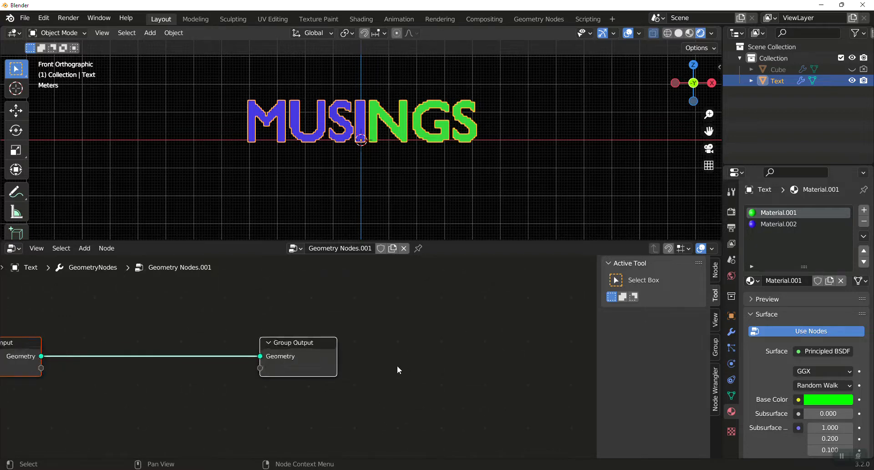
{"action": "middle_click_drag", "start_coordinate": [386, 367], "coordinate": [491, 351]}
{"action": "key", "text": "shift+a"}
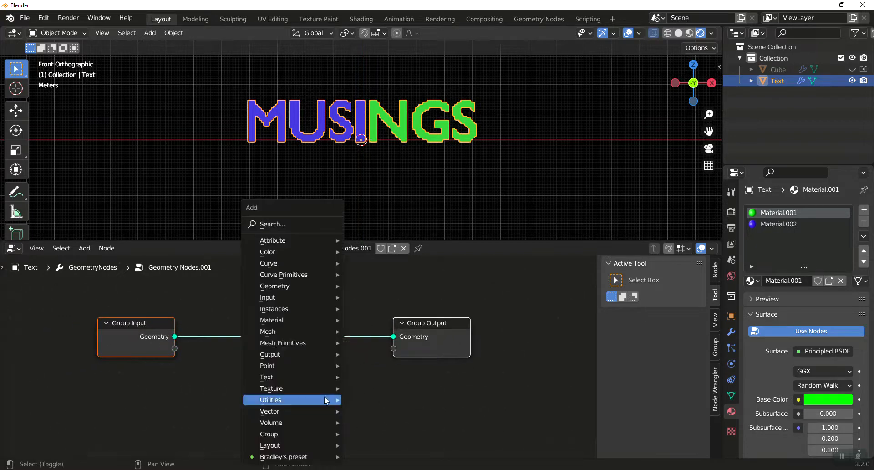
{"action": "left_click", "coordinate": [298, 219]}
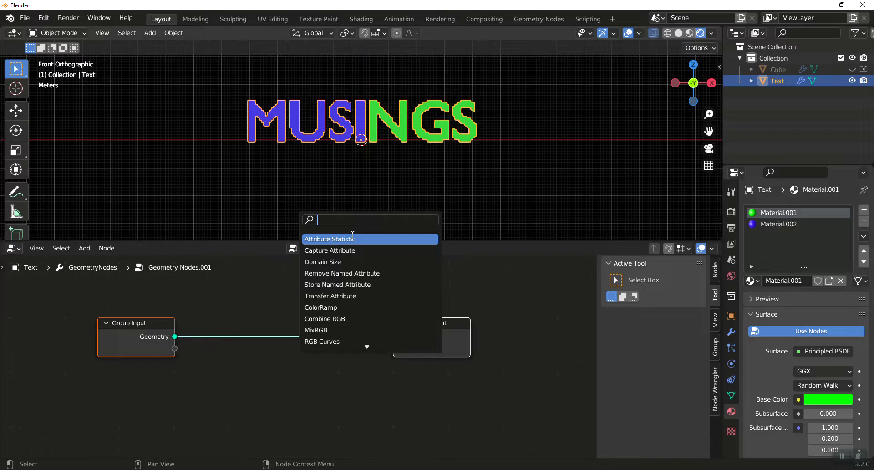
{"action": "type", "text": "inst"}
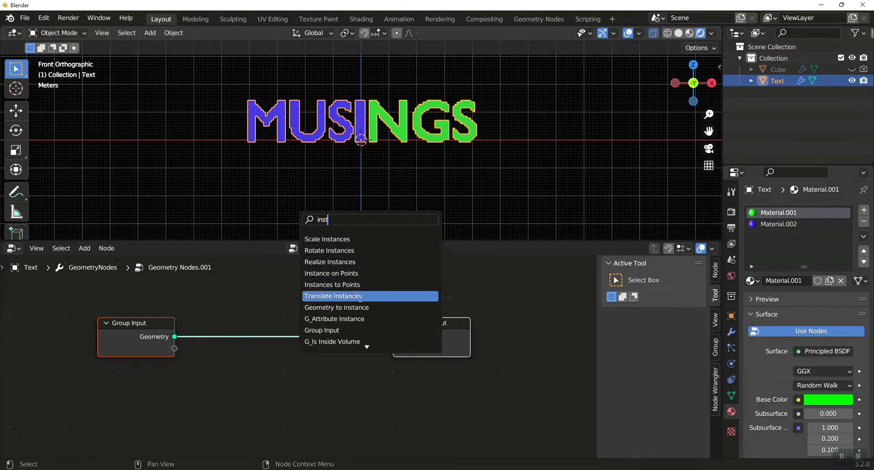
{"action": "left_click", "coordinate": [344, 275]}
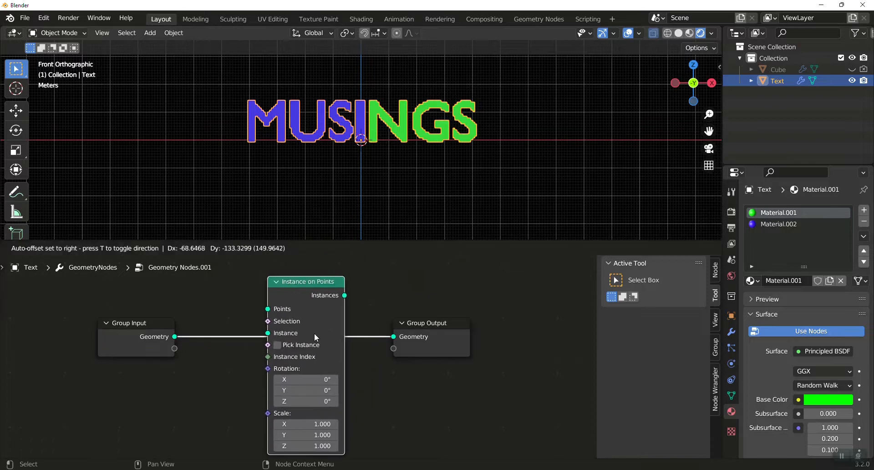
{"action": "left_click", "coordinate": [313, 332]}
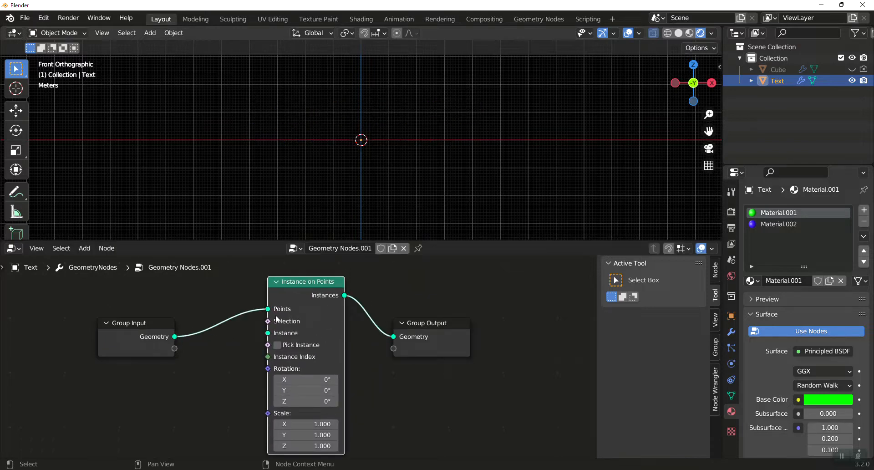
Step: Bring the cube into the node tree as an Object Info node and link its Geometry to the Instance input of Instance on Points
{"action": "left_click_drag", "start_coordinate": [758, 69], "coordinate": [117, 422]}
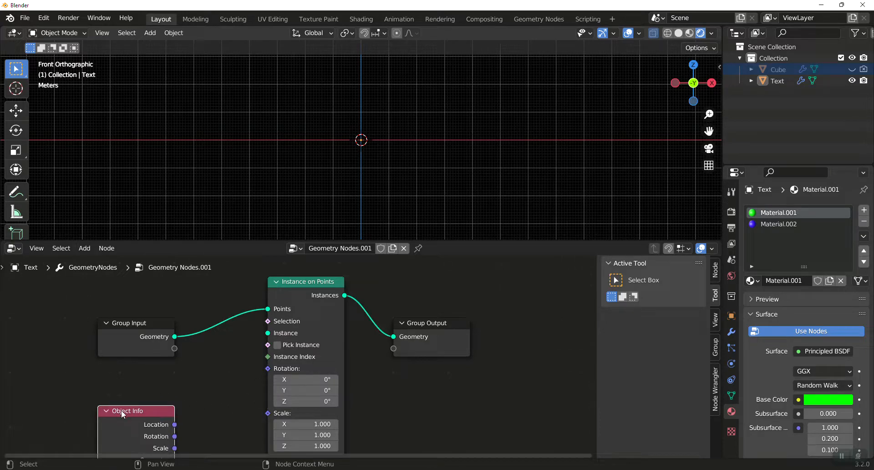
{"action": "scroll", "coordinate": [181, 448], "scroll_direction": "down", "scroll_amount": 1}
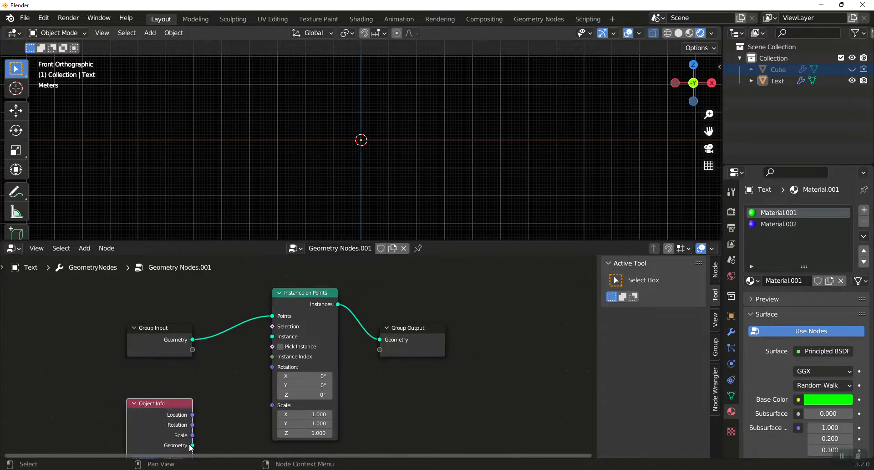
{"action": "left_click_drag", "start_coordinate": [193, 445], "coordinate": [271, 336]}
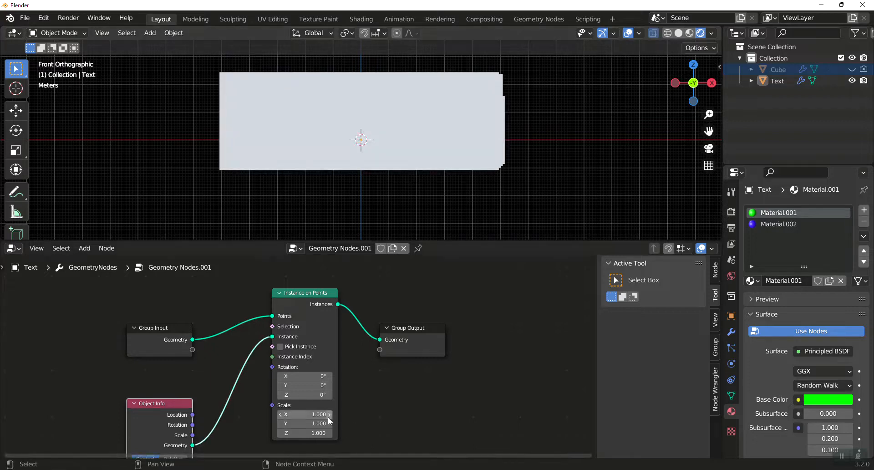
Step: Try Instance on Points scales of 0.25 and 0.05 on all three axes
{"action": "left_click", "coordinate": [299, 412]}
{"action": "key", "text": "BackSpace"}
{"action": "type", "text": ".2"}
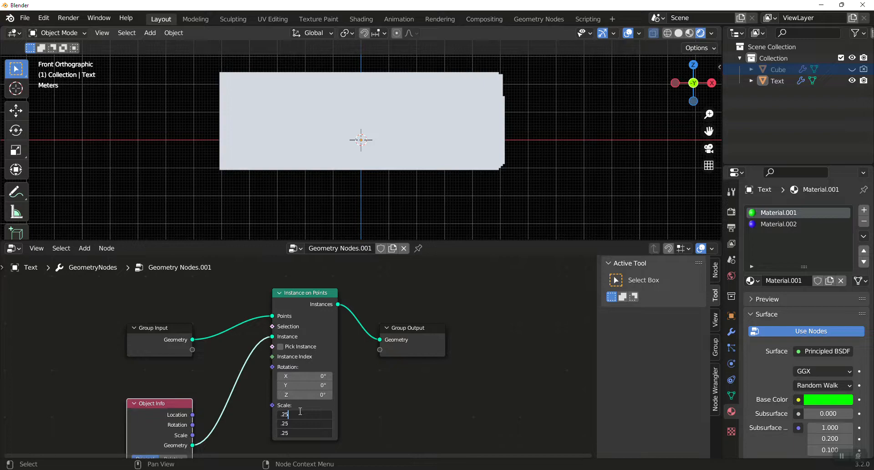
{"action": "type", "text": "5"}
{"action": "key", "text": "Return"}
{"action": "scroll", "coordinate": [402, 154], "scroll_direction": "up", "scroll_amount": 2}
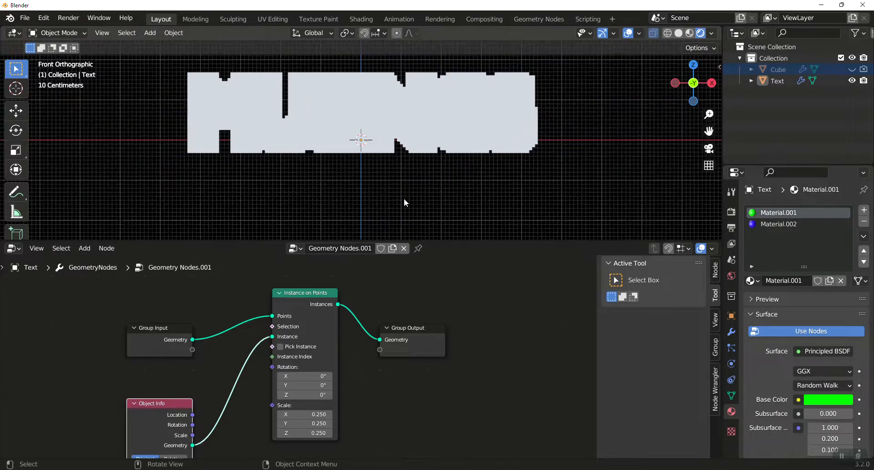
{"action": "left_click_drag", "start_coordinate": [309, 413], "coordinate": [309, 432]}
{"action": "type", "text": ".05"}
{"action": "key", "text": "Return"}
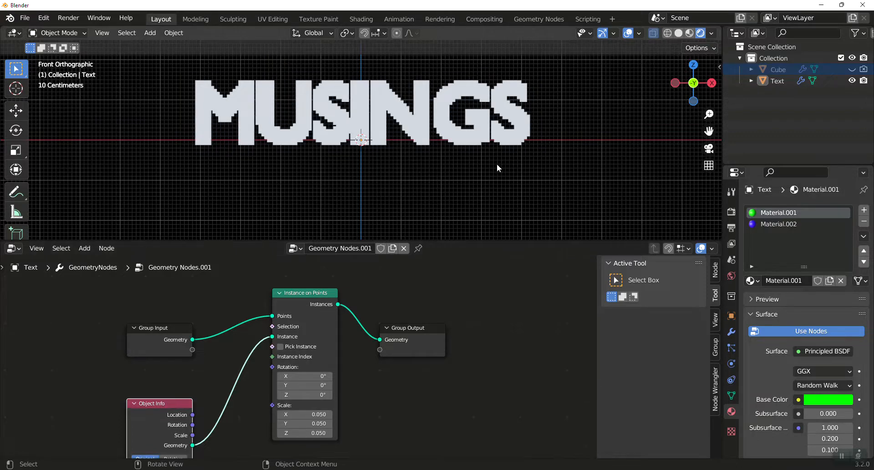
Step: Set the Instance on Points scale to 0.02 on X, Y and Z
{"action": "scroll", "coordinate": [498, 163], "scroll_direction": "up", "scroll_amount": 2}
{"action": "left_click_drag", "start_coordinate": [319, 414], "coordinate": [318, 433]}
{"action": "type", "text": ".02"}
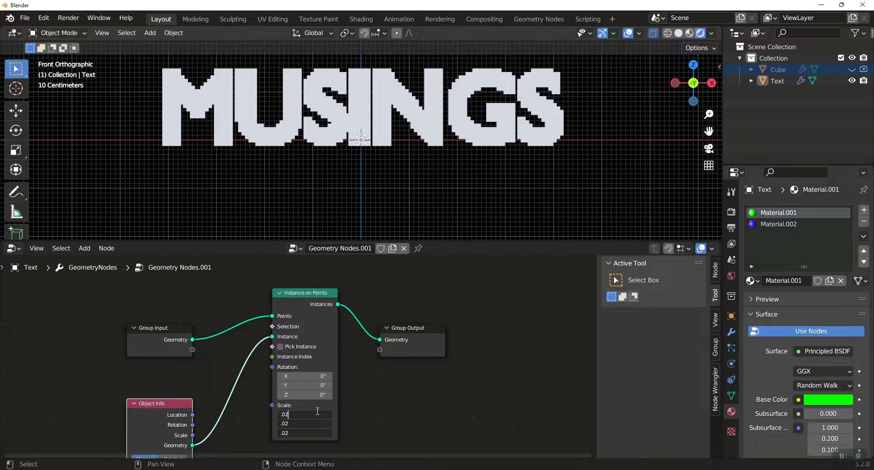
{"action": "key", "text": "Return"}
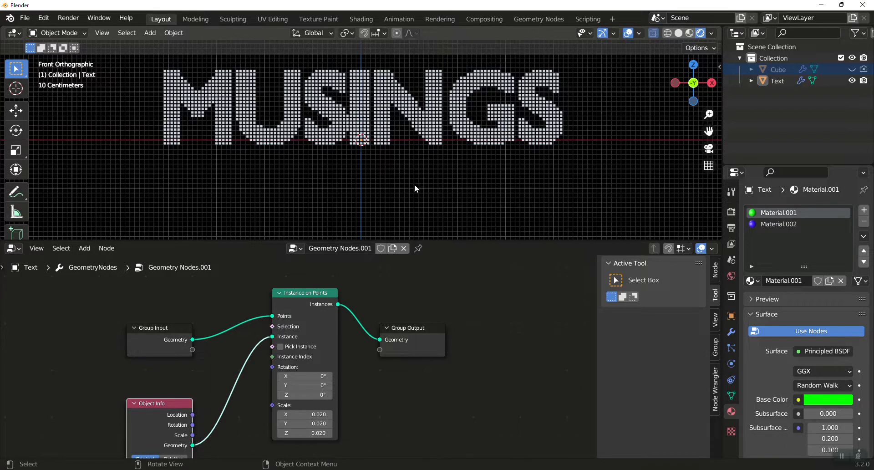
Step: Spread out the nodes to leave a wide gap between Instance on Points and Group Output
{"action": "left_click_drag", "start_coordinate": [411, 326], "coordinate": [479, 316]}
{"action": "left_click", "coordinate": [329, 296]}
{"action": "left_click_drag", "start_coordinate": [329, 297], "coordinate": [354, 309]}
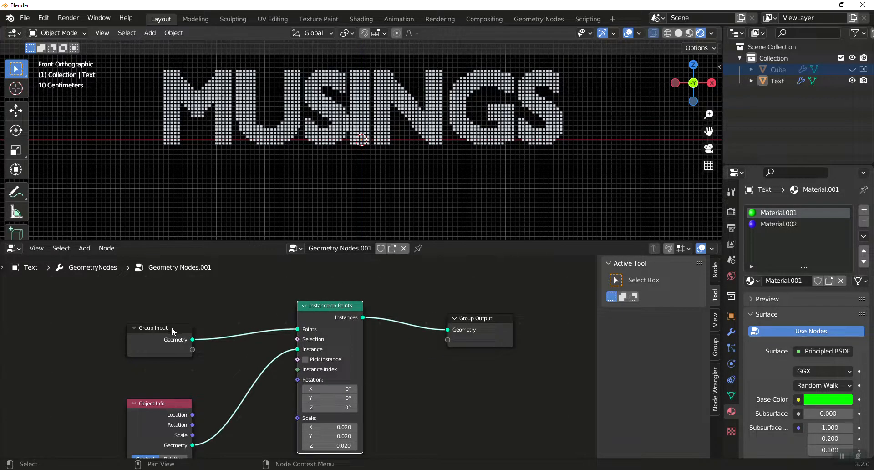
{"action": "left_click_drag", "start_coordinate": [171, 327], "coordinate": [147, 317]}
{"action": "left_click_drag", "start_coordinate": [169, 401], "coordinate": [123, 391]}
{"action": "left_click_drag", "start_coordinate": [492, 322], "coordinate": [536, 315]}
{"action": "left_click_drag", "start_coordinate": [332, 303], "coordinate": [252, 298]}
Step: Insert a Set Material node into the link between Instance on Points and Group Output
{"action": "key", "text": "shift+a"}
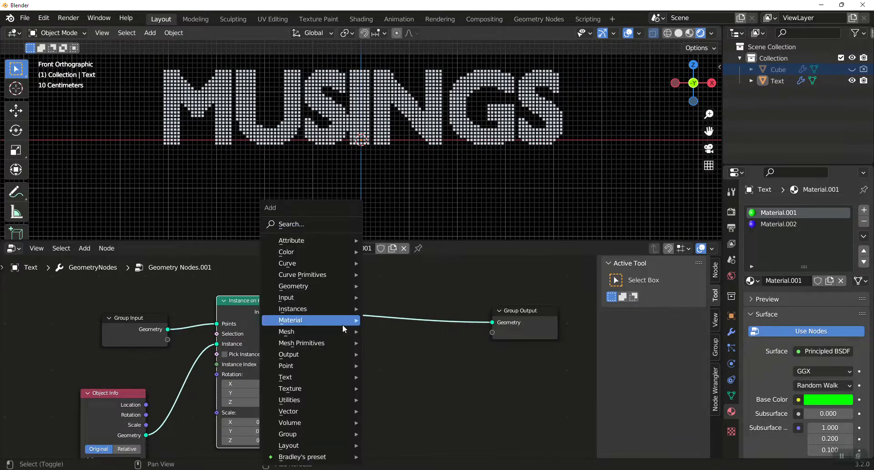
{"action": "left_click", "coordinate": [324, 224]}
{"action": "type", "text": "set"}
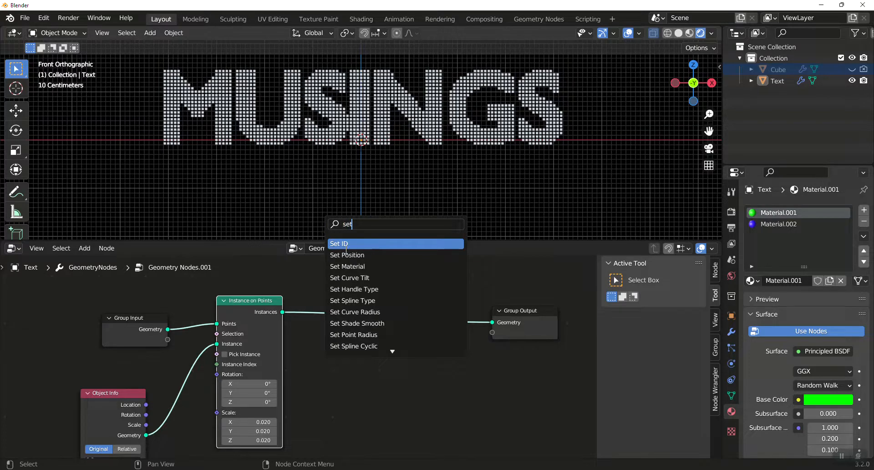
{"action": "left_click", "coordinate": [346, 266]}
{"action": "left_click", "coordinate": [345, 328]}
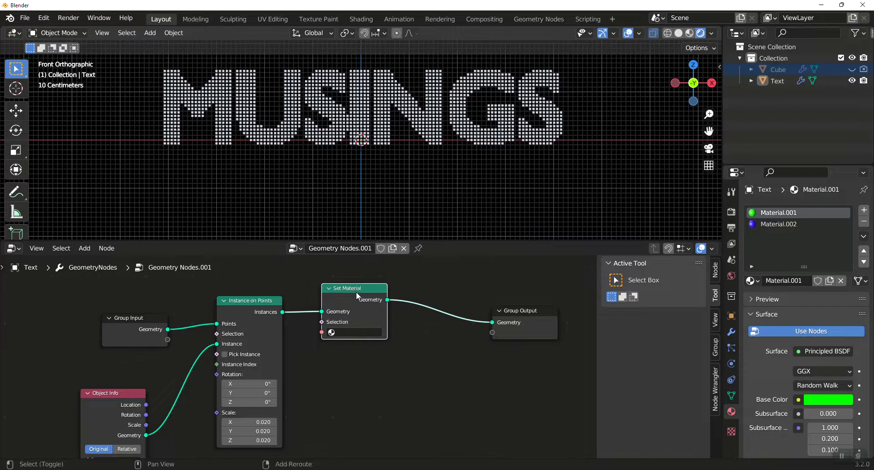
{"action": "key", "text": "shift+a"}
{"action": "mouse_move", "coordinate": [352, 348]}
{"action": "left_click", "coordinate": [457, 351]}
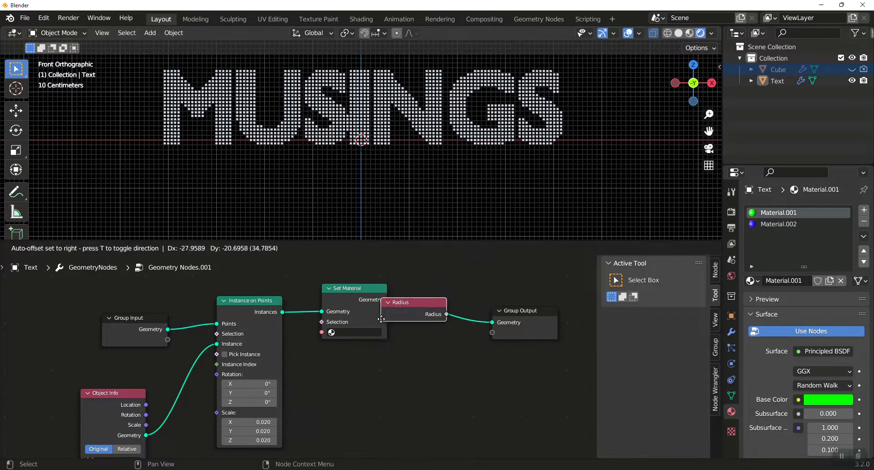
{"action": "left_click", "coordinate": [405, 339]}
{"action": "left_click", "coordinate": [410, 343]}
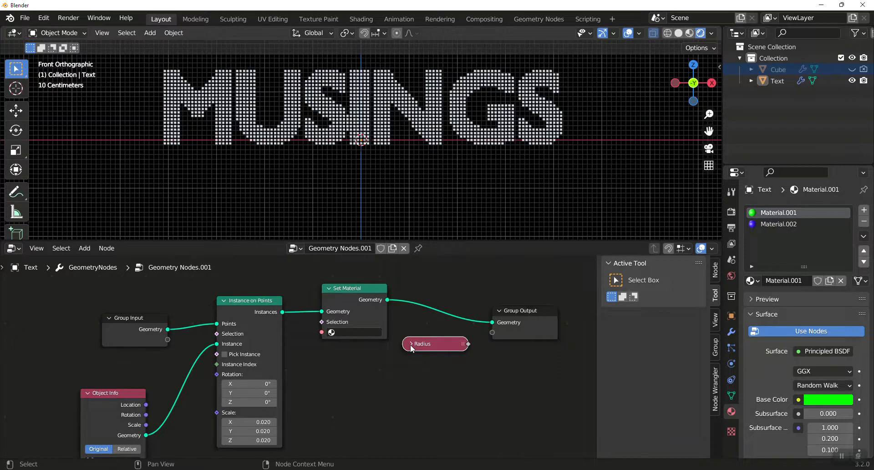
{"action": "key", "text": "x"}
Step: Duplicate the Set Material node below the original and chain it between the first Set Material and Group Output
{"action": "left_click", "coordinate": [353, 312]}
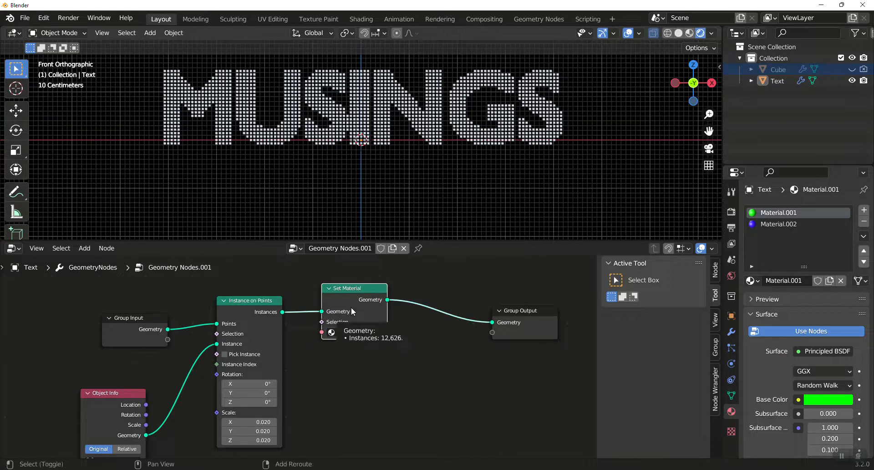
{"action": "key", "text": "shift+d"}
{"action": "left_click", "coordinate": [354, 380]}
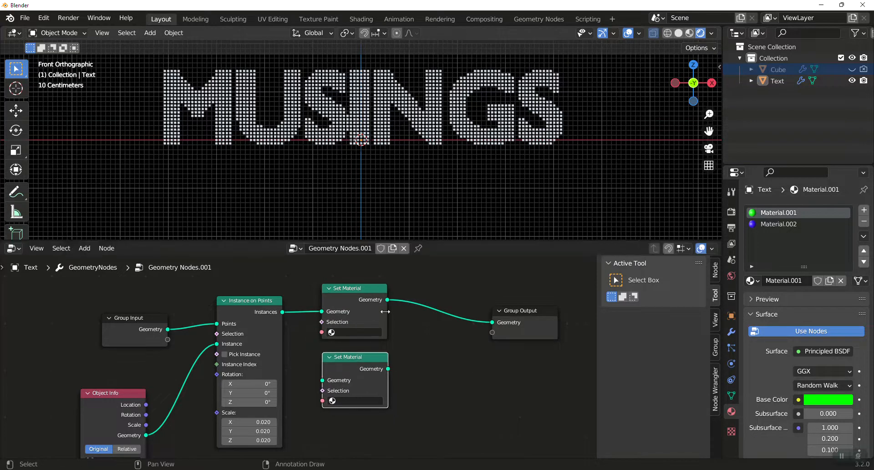
{"action": "left_click_drag", "start_coordinate": [387, 299], "coordinate": [322, 380]}
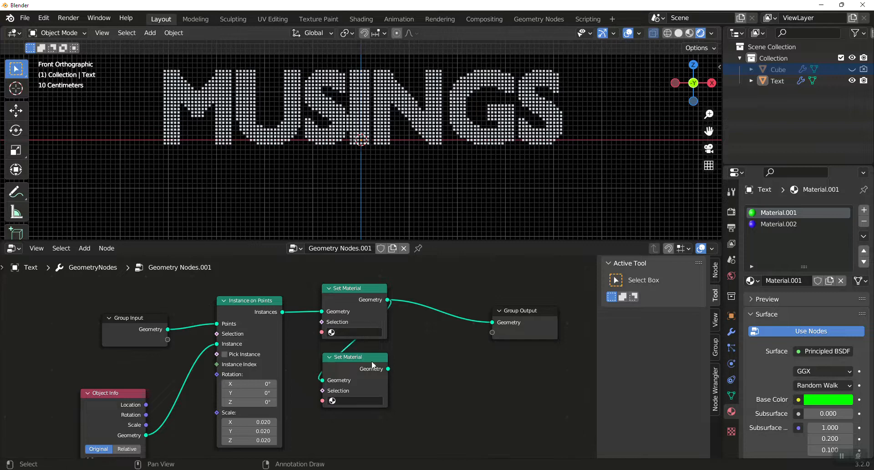
{"action": "left_click_drag", "start_coordinate": [388, 368], "coordinate": [492, 323]}
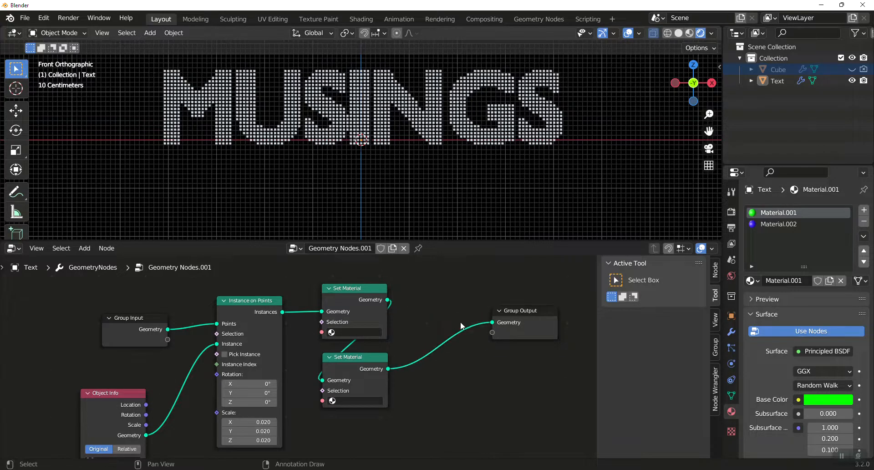
Step: Assign Material.001 to the first Set Material node and Material.002 to the second
{"action": "left_click", "coordinate": [359, 333]}
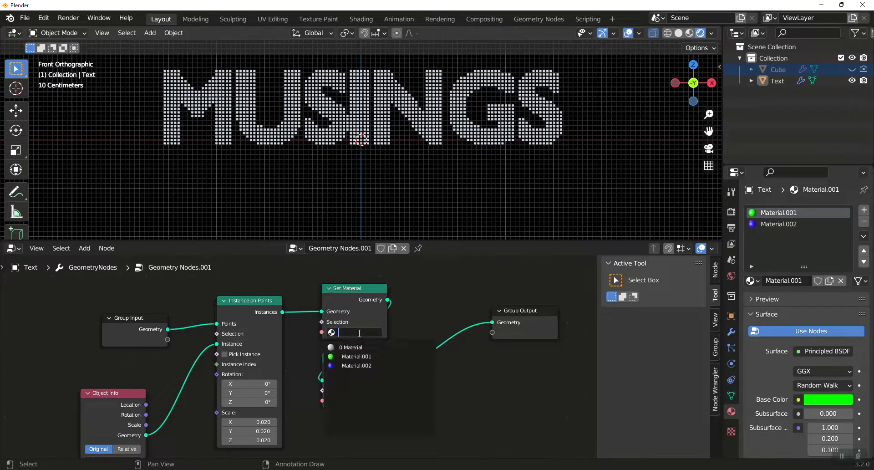
{"action": "left_click", "coordinate": [352, 356]}
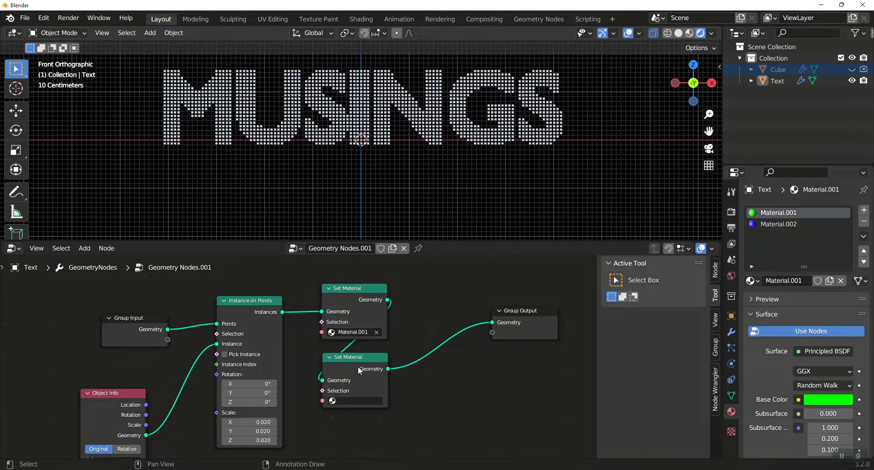
{"action": "left_click", "coordinate": [361, 400]}
{"action": "left_click", "coordinate": [359, 323]}
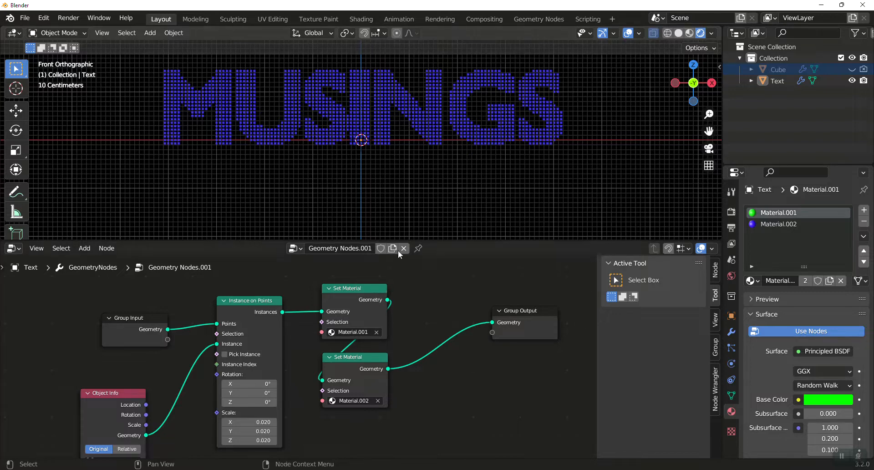
Step: Rearrange the nodes to leave more room between Group Input and Instance on Points
{"action": "left_click_drag", "start_coordinate": [373, 300], "coordinate": [394, 299]}
{"action": "left_click_drag", "start_coordinate": [359, 363], "coordinate": [378, 367]}
{"action": "mouse_move", "coordinate": [523, 316]}
{"action": "left_mouse_down"}
{"action": "mouse_move", "coordinate": [557, 366]}
{"action": "mouse_move", "coordinate": [561, 312]}
{"action": "mouse_move", "coordinate": [538, 323]}
{"action": "left_mouse_up"}
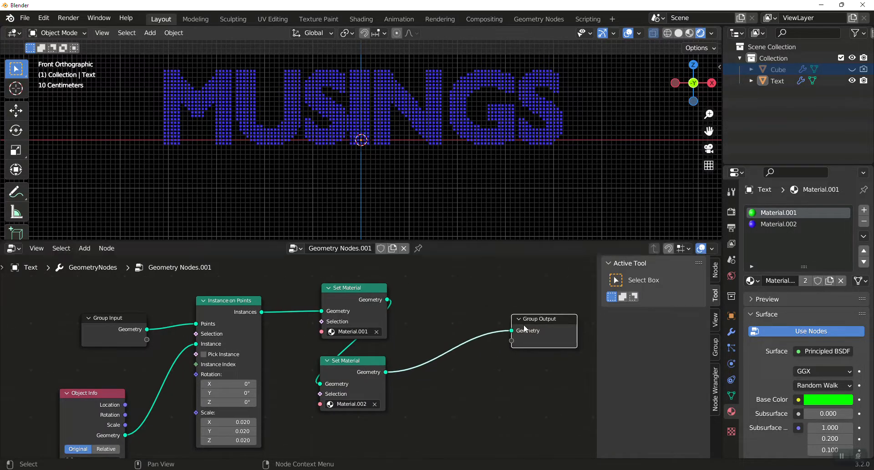
{"action": "left_click_drag", "start_coordinate": [102, 314], "coordinate": [51, 315]}
{"action": "left_click_drag", "start_coordinate": [96, 393], "coordinate": [59, 388]}
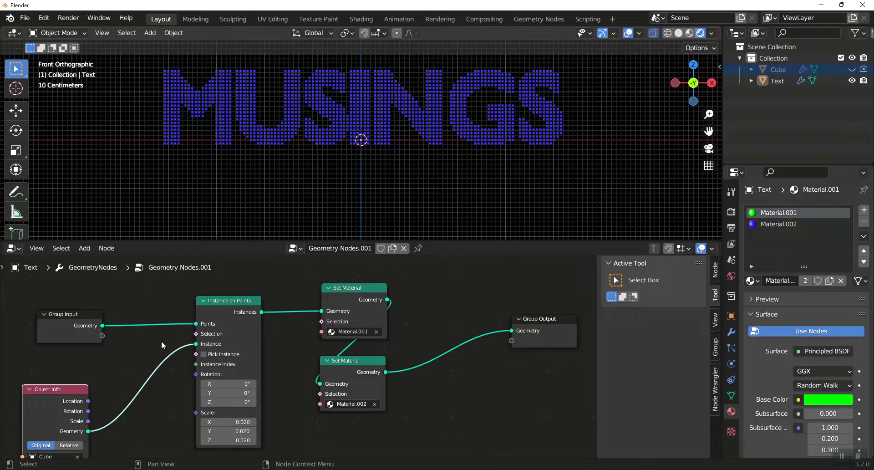
Step: Insert a Capture Attribute node into the link between Group Input and Instance on Points
{"action": "key", "text": "shift+a"}
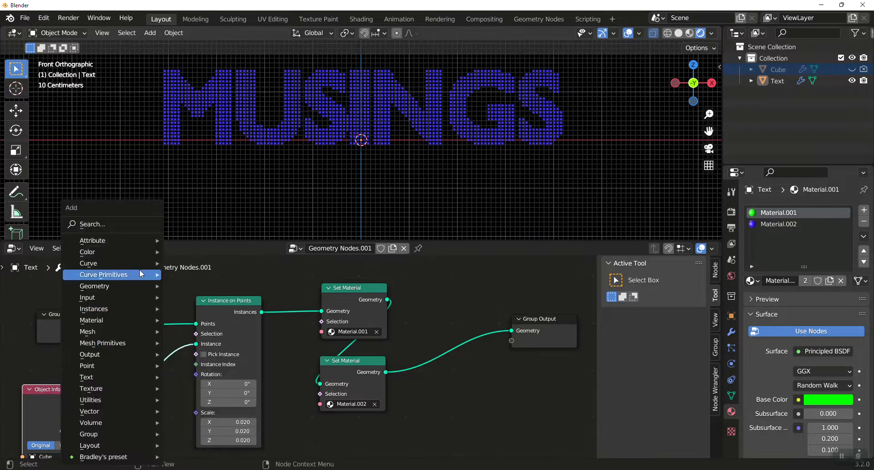
{"action": "left_click", "coordinate": [131, 223]}
{"action": "type", "text": "cap"}
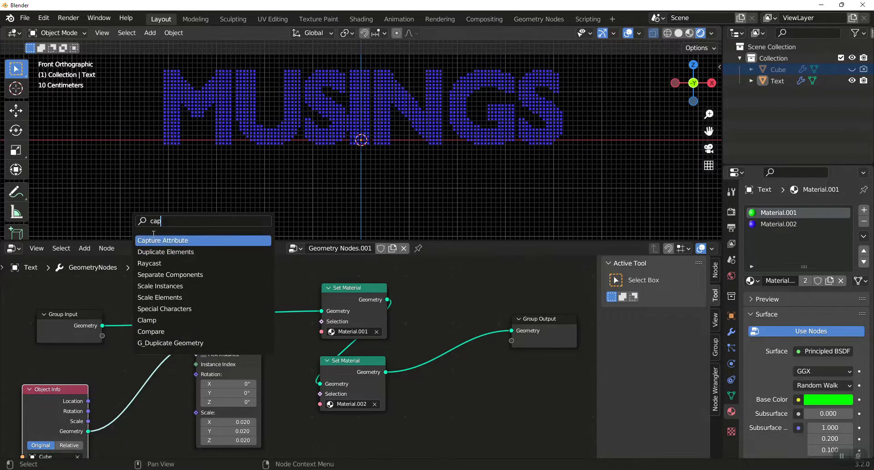
{"action": "key", "text": "Return"}
{"action": "left_click", "coordinate": [130, 316]}
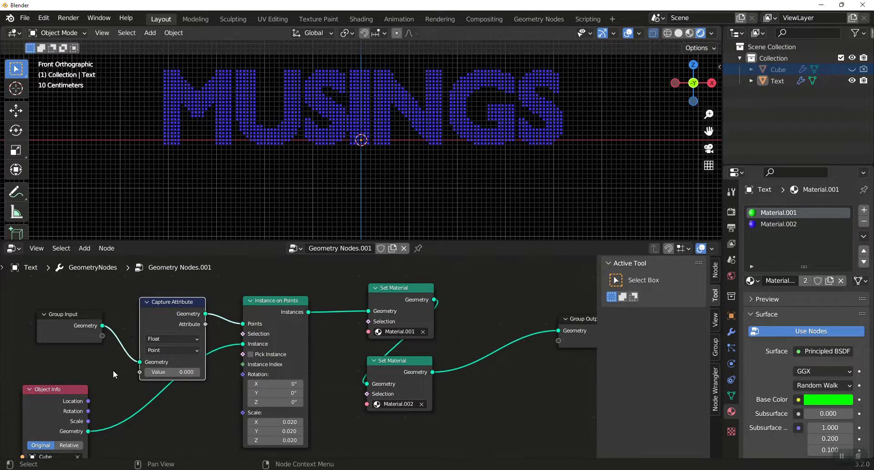
Step: Add a Material Index node below Group Input and link it to the Value input of Capture Attribute
{"action": "key", "text": "shift+a"}
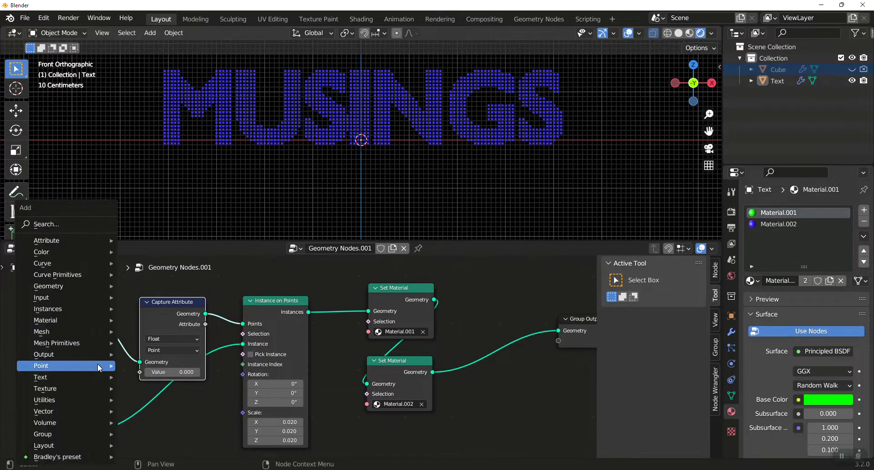
{"action": "left_click", "coordinate": [78, 225]}
{"action": "type", "text": "mater"}
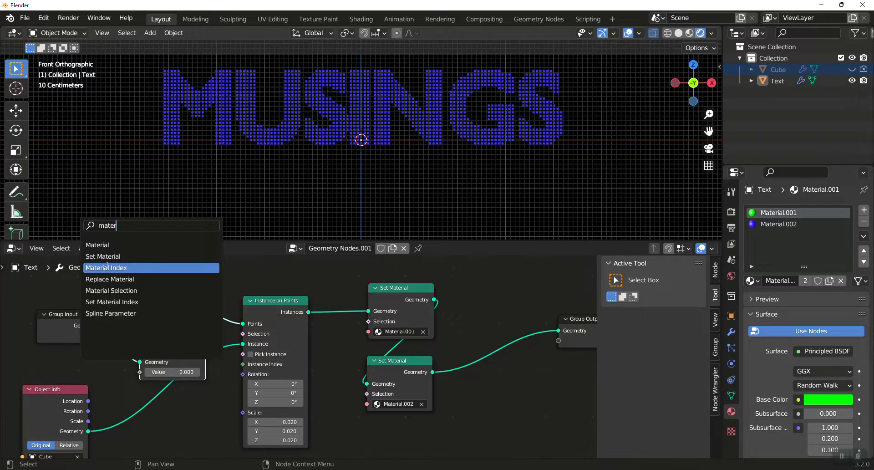
{"action": "left_click", "coordinate": [96, 268]}
{"action": "left_click", "coordinate": [64, 391]}
{"action": "left_click_drag", "start_coordinate": [102, 367], "coordinate": [145, 372]}
{"action": "left_click_drag", "start_coordinate": [168, 302], "coordinate": [155, 294]}
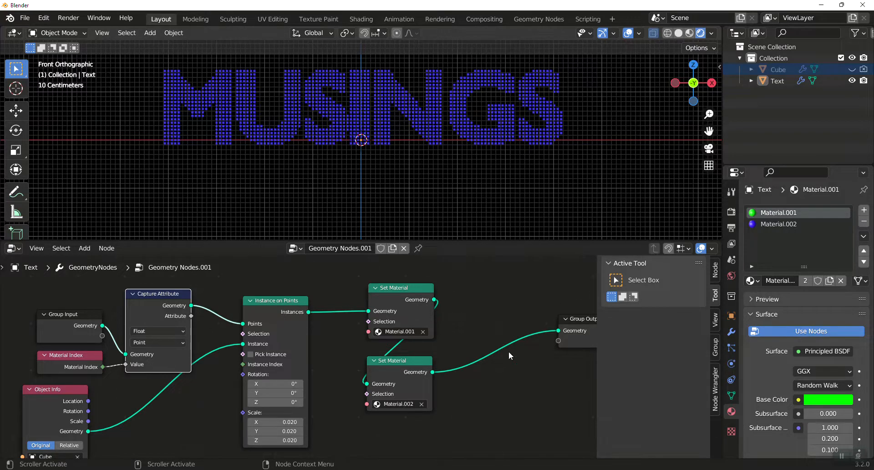
Step: Insert a Set Material Index node before Group Output and feed its Material Index from the captured Attribute
{"action": "key", "text": "shift+a"}
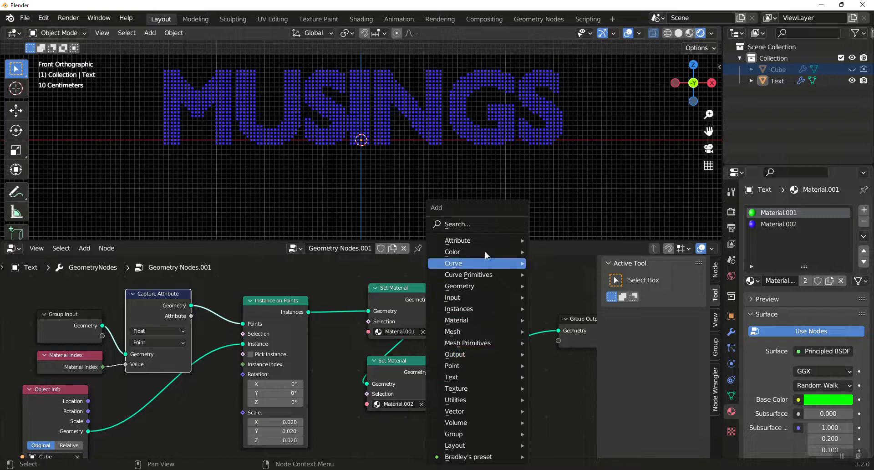
{"action": "left_click", "coordinate": [483, 224]}
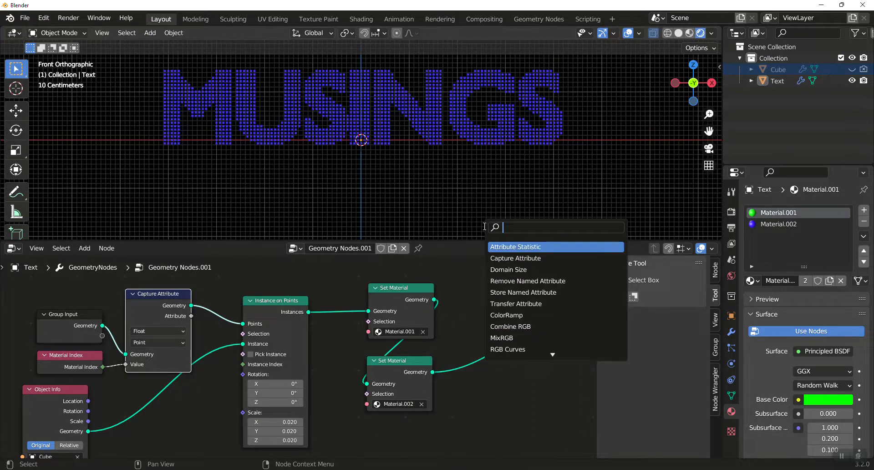
{"action": "type", "text": "set ma"}
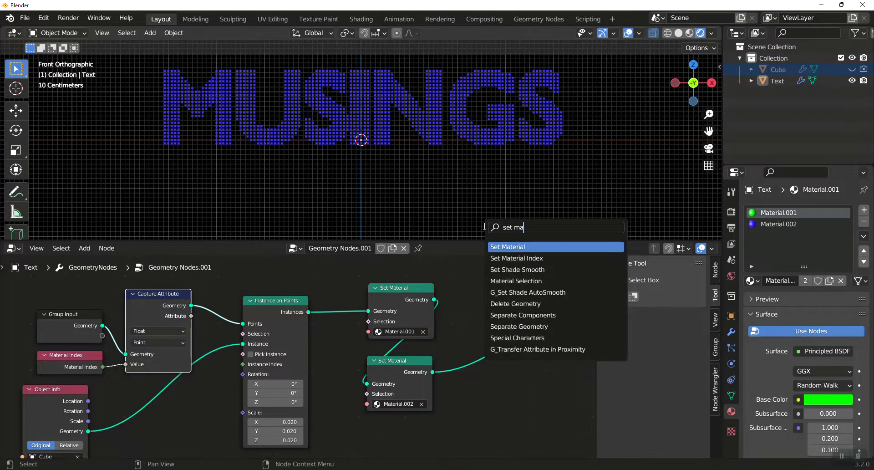
{"action": "left_click", "coordinate": [513, 257]}
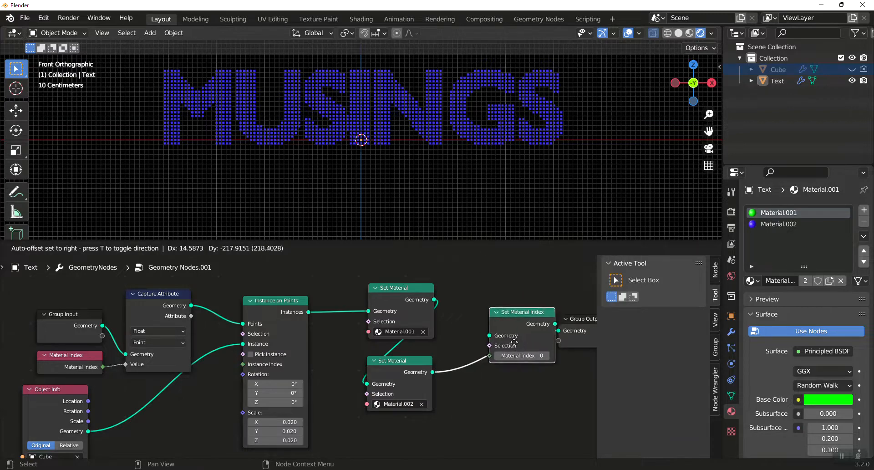
{"action": "left_click", "coordinate": [514, 342]}
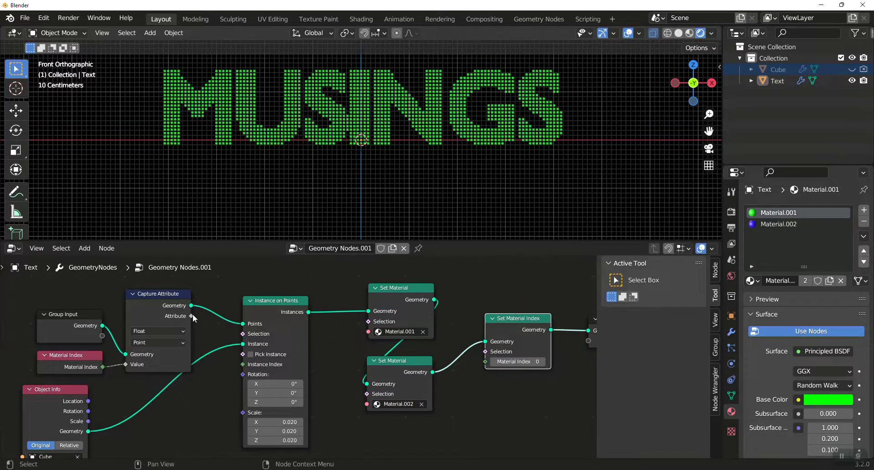
{"action": "left_click_drag", "start_coordinate": [191, 316], "coordinate": [486, 361]}
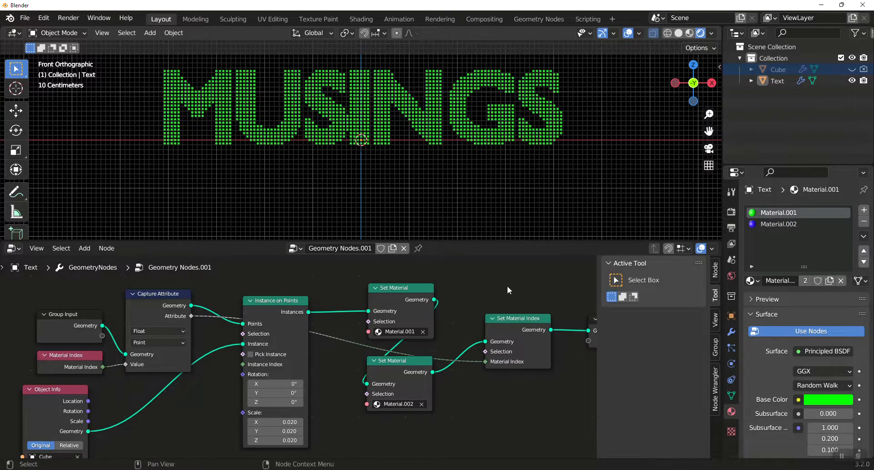
Step: Make room before Set Material Index and insert a Realize Instances node between the Material.002 Set Material node and Set Material Index
{"action": "left_click_drag", "start_coordinate": [528, 325], "coordinate": [571, 317]}
{"action": "scroll", "coordinate": [564, 362], "scroll_direction": "down", "scroll_amount": 1}
{"action": "scroll", "coordinate": [568, 350], "scroll_direction": "down", "scroll_amount": 1}
{"action": "left_click_drag", "start_coordinate": [483, 328], "coordinate": [514, 327]}
{"action": "key", "text": "shift+a"}
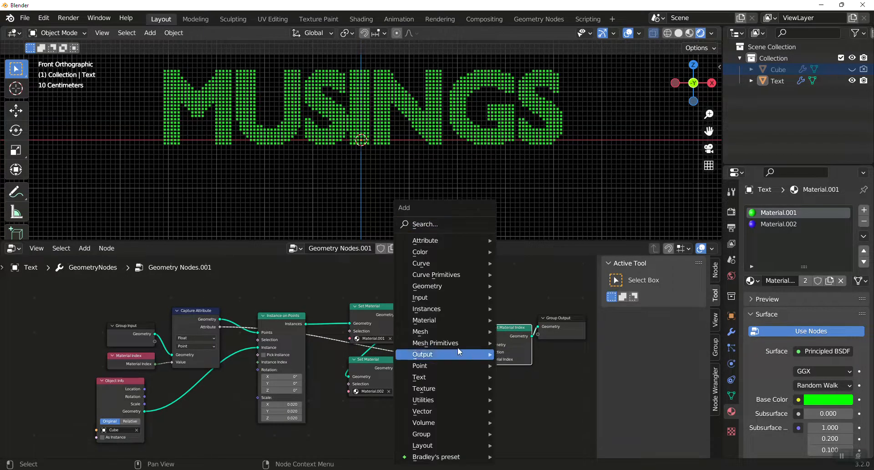
{"action": "left_click", "coordinate": [447, 225]}
{"action": "type", "text": "real"}
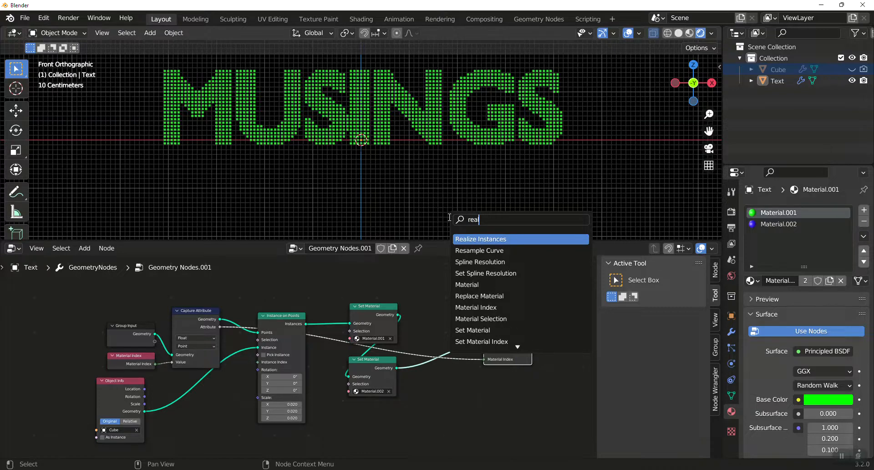
{"action": "type", "text": "i"}
{"action": "key", "text": "Return"}
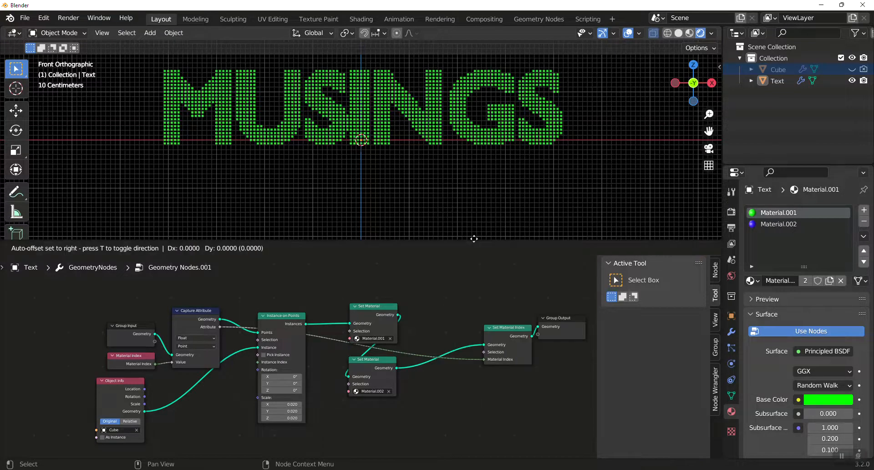
{"action": "left_click", "coordinate": [438, 354]}
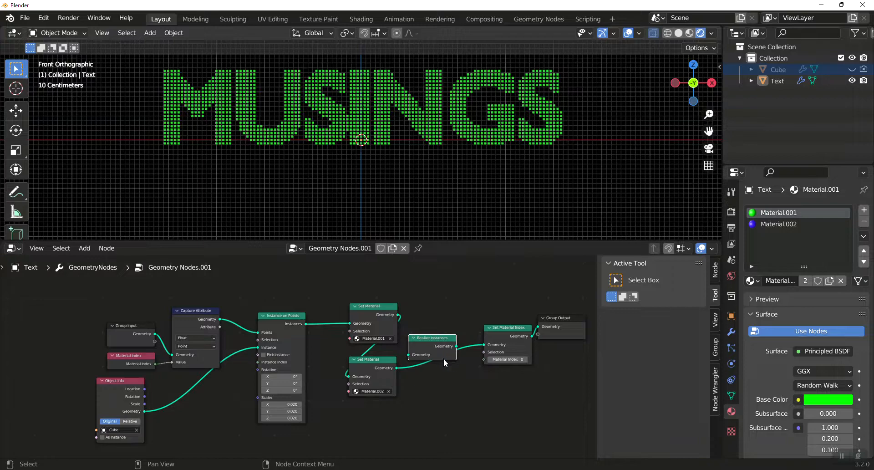
{"action": "left_click_drag", "start_coordinate": [438, 354], "coordinate": [453, 361]}
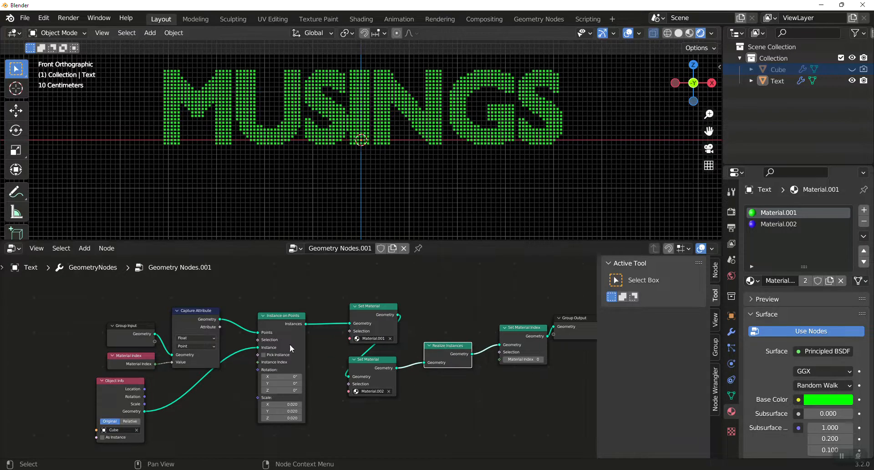
Step: Link the captured Attribute output of Capture Attribute to the Material Index input of Set Material Index
{"action": "left_click_drag", "start_coordinate": [221, 327], "coordinate": [503, 359]}
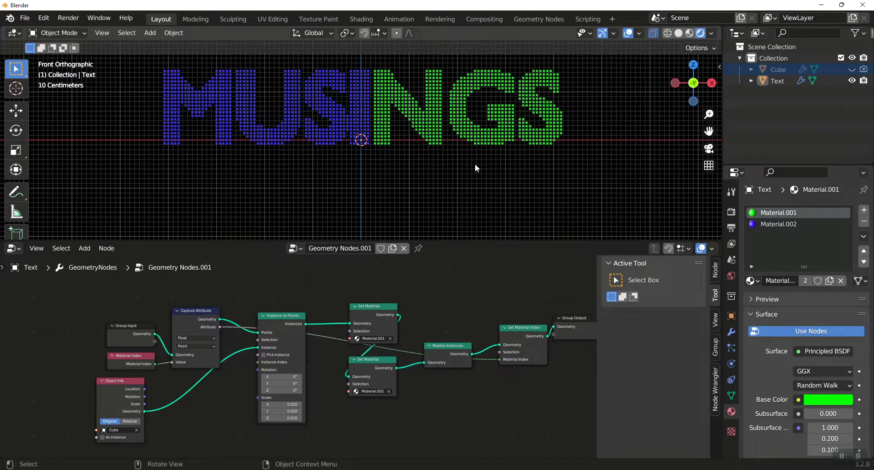
{"action": "key", "text": "Tab"}
{"action": "key", "text": "Tab"}
{"action": "key", "text": "Tab"}
{"action": "key", "text": "Tab"}
Step: Spread out the nodes from Instance on Points through Group Output to give the node tree a clearer layout
{"action": "left_click_drag", "start_coordinate": [517, 329], "coordinate": [510, 328]}
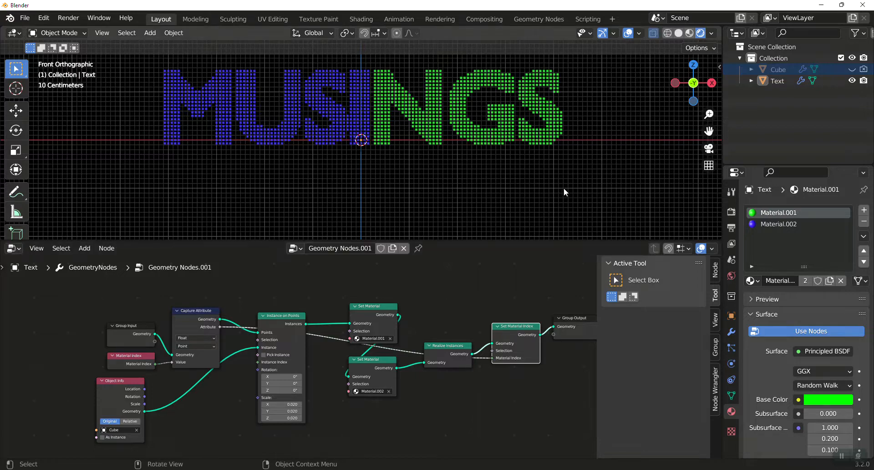
{"action": "mouse_move", "coordinate": [434, 163]}
{"action": "middle_mouse_down"}
{"action": "mouse_move", "coordinate": [430, 180]}
{"action": "mouse_move", "coordinate": [465, 164]}
{"action": "mouse_move", "coordinate": [484, 173]}
{"action": "mouse_move", "coordinate": [424, 190]}
{"action": "mouse_move", "coordinate": [423, 165]}
{"action": "middle_mouse_up"}
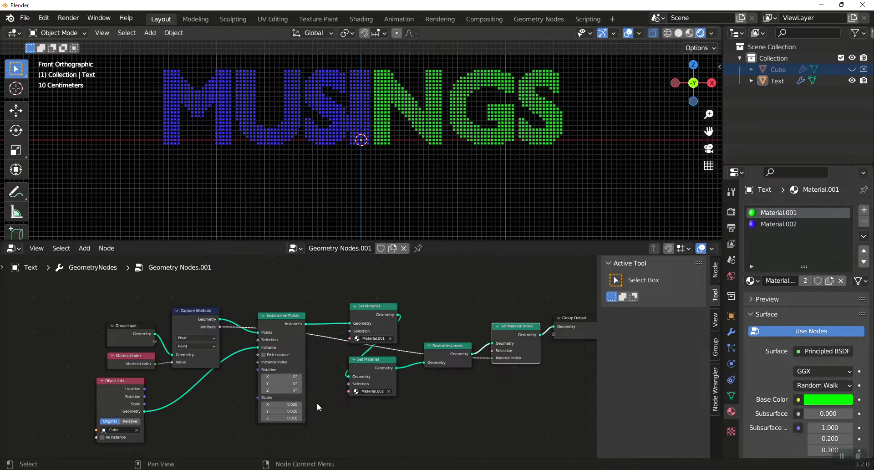
{"action": "left_click_drag", "start_coordinate": [271, 315], "coordinate": [260, 345]}
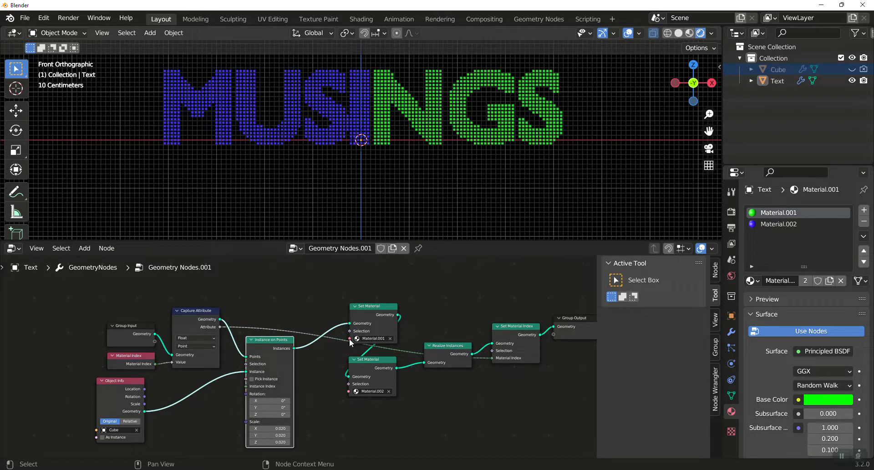
{"action": "left_click_drag", "start_coordinate": [381, 359], "coordinate": [451, 341]}
{"action": "left_click_drag", "start_coordinate": [514, 324], "coordinate": [591, 302]}
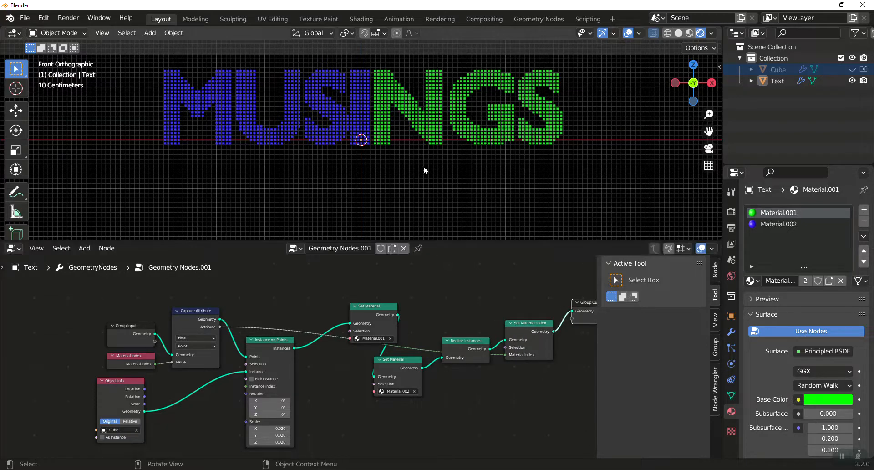